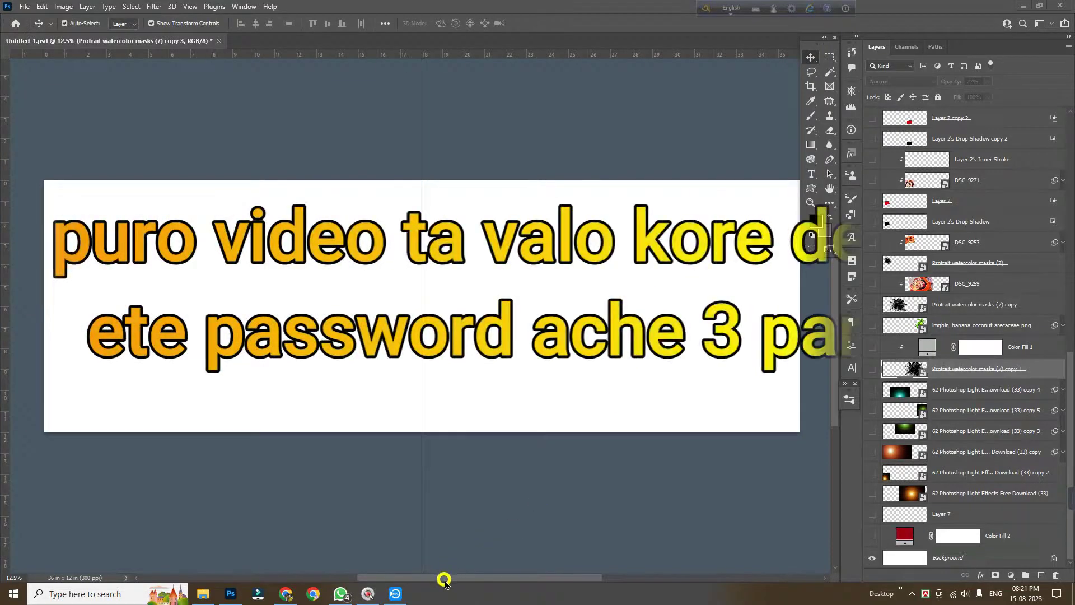
- Make the Color Fill 2 layer above the background visible and inspect its fill colour without changing it
mouse_move(454, 577)
left_mouse_down()
mouse_move(478, 578)
mouse_move(463, 580)
left_mouse_up()
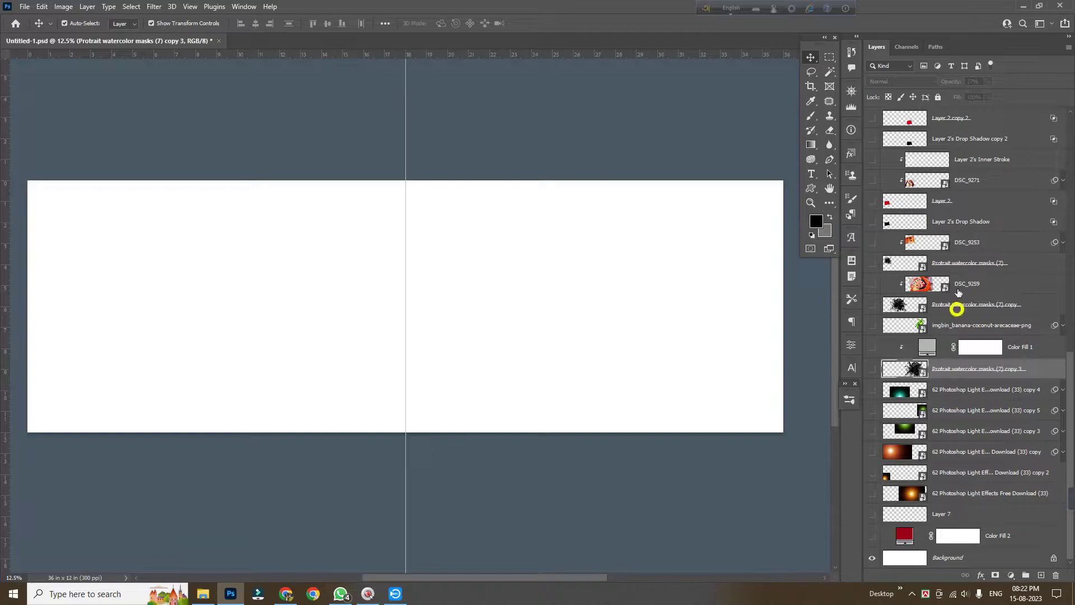
scroll(936, 475, "up", 3)
scroll(938, 441, "up", 4)
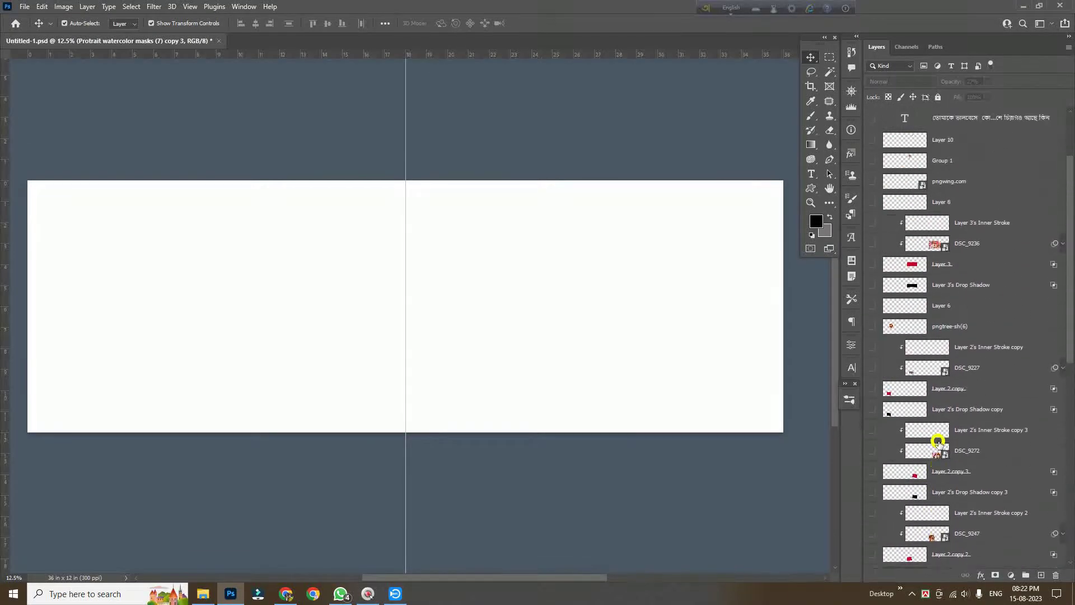
scroll(1045, 451, "down", 6)
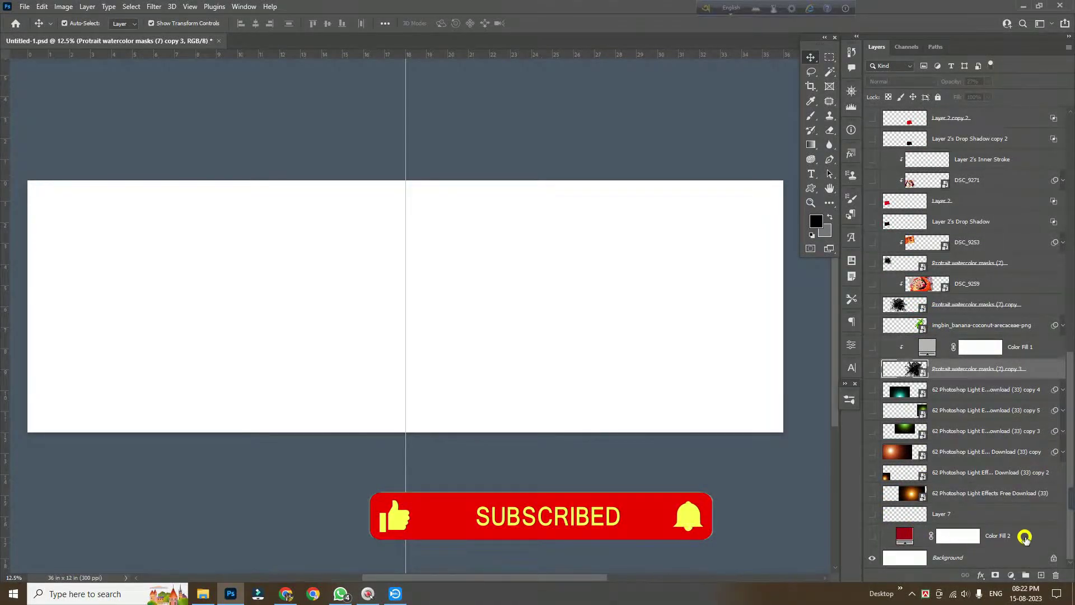
left_click(872, 536)
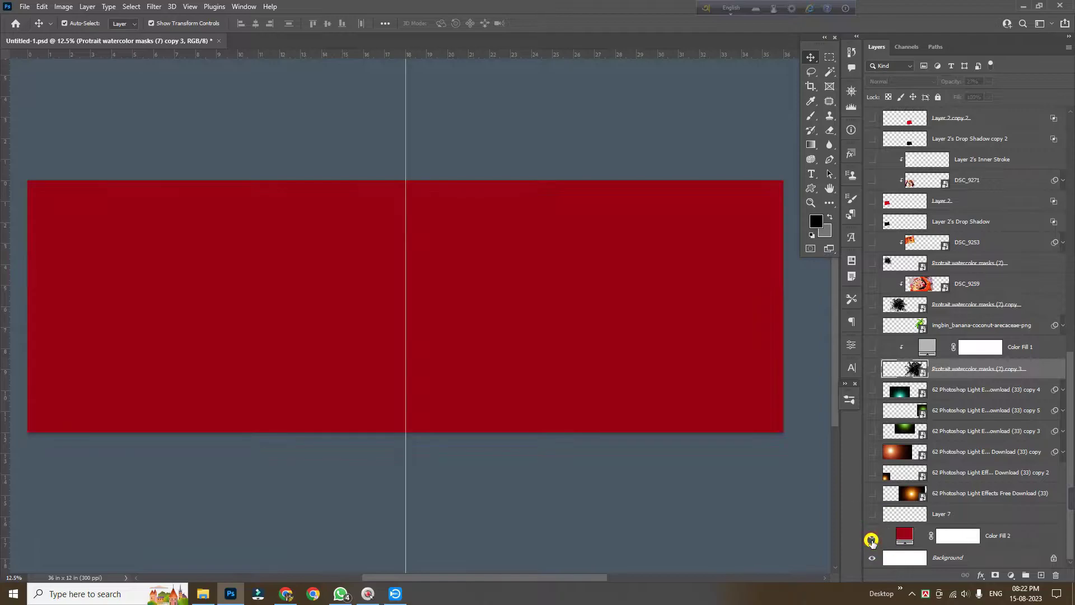
double_click(901, 538)
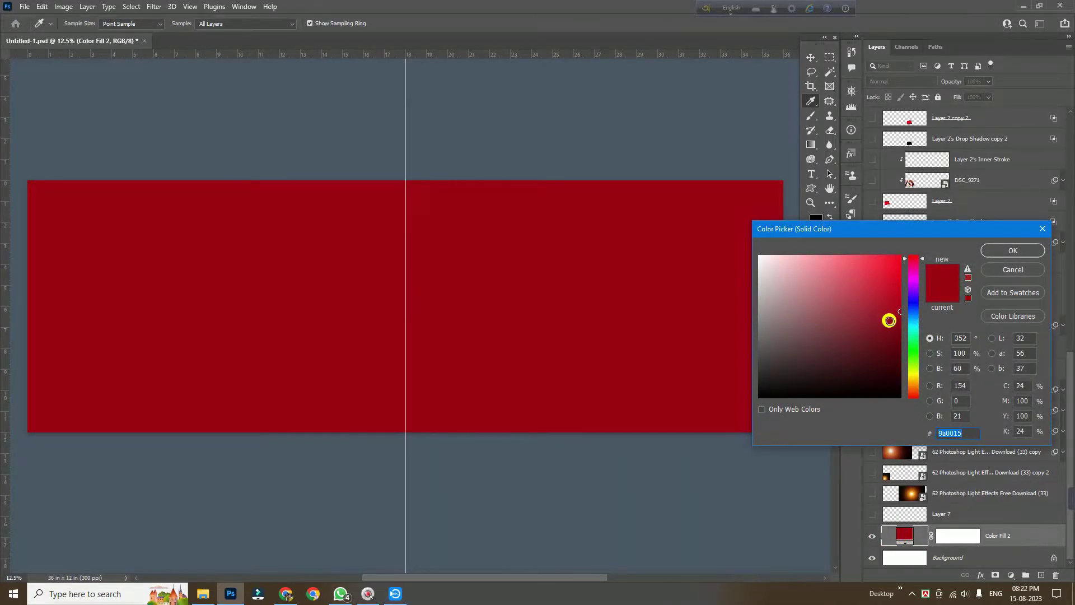
left_click(1043, 228)
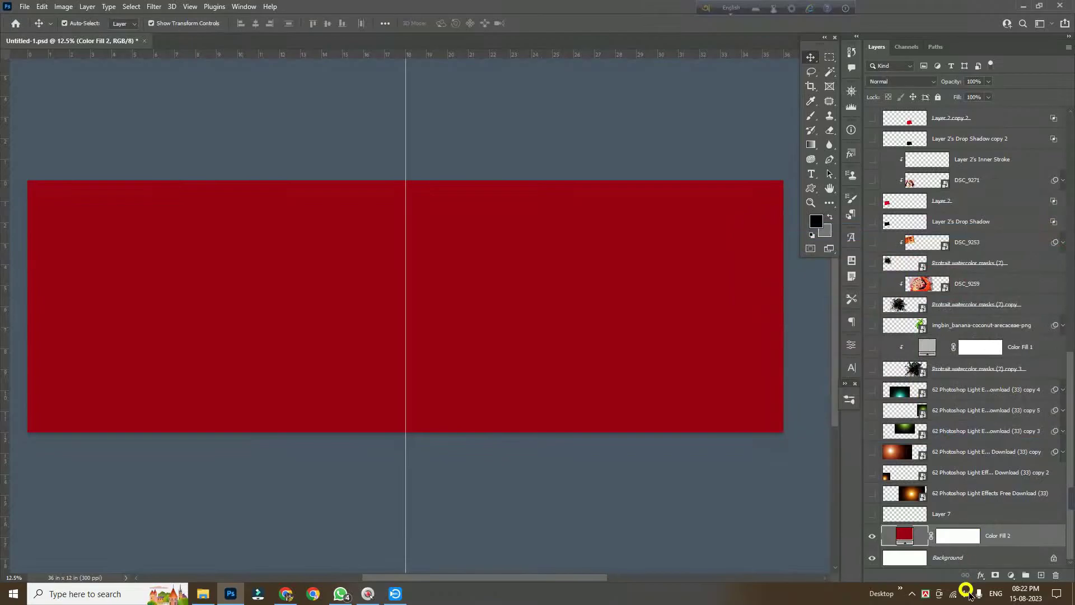
left_click(1010, 575)
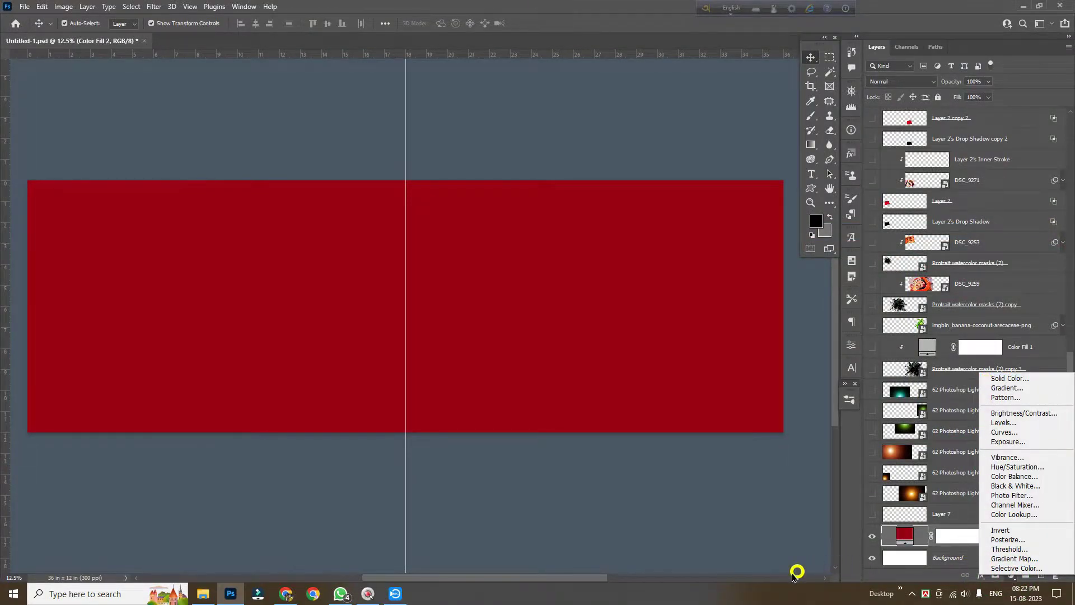
left_click(793, 540)
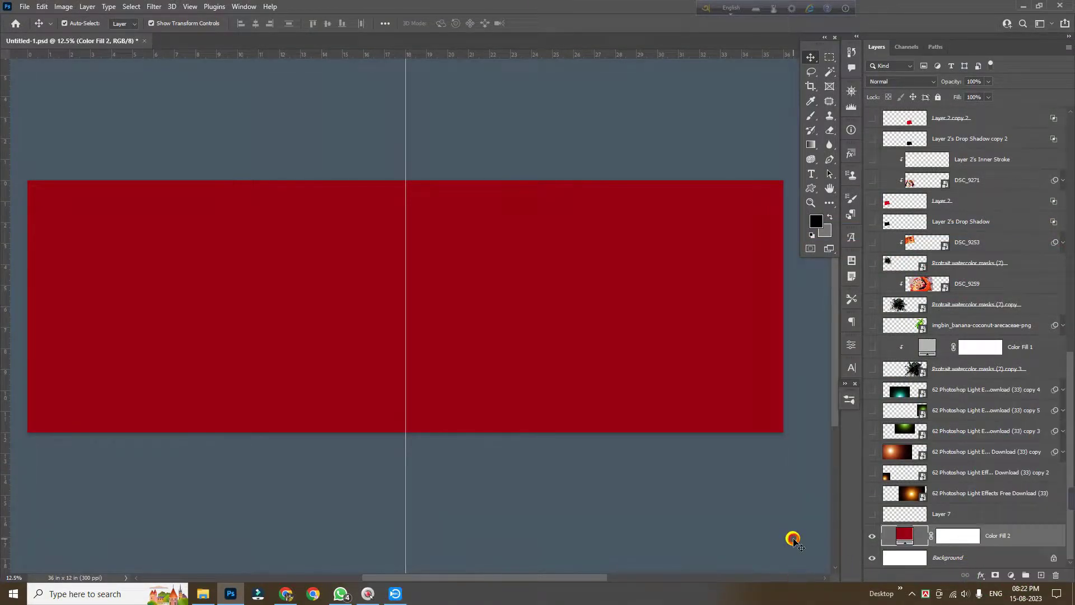
- Show Layer 7 with the corner mandala ornaments and all six 62 Photoshop Light Effects layers above it
left_click(871, 514)
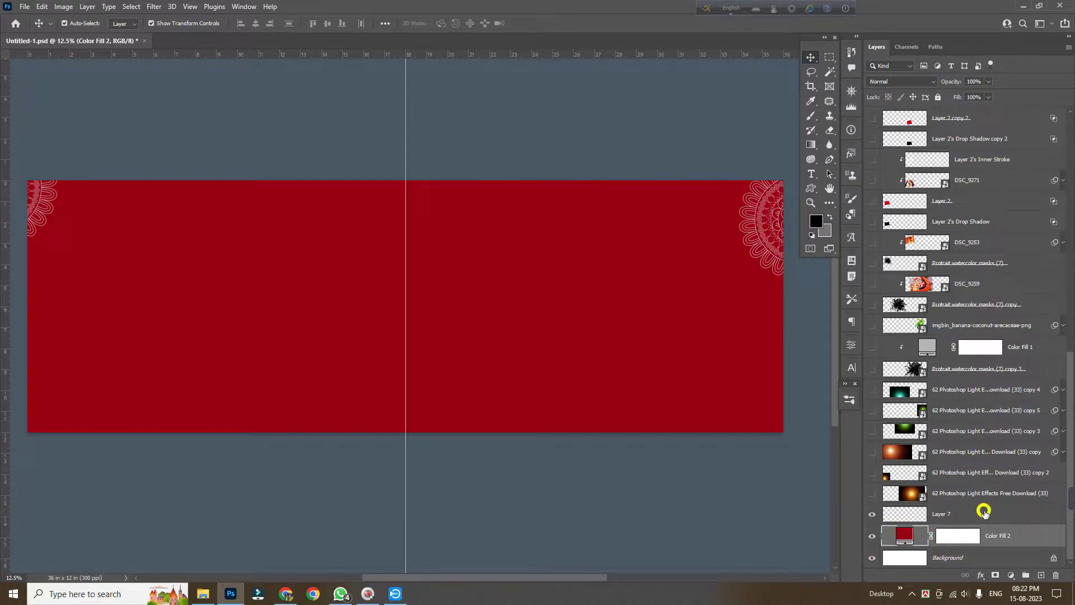
left_click(984, 517)
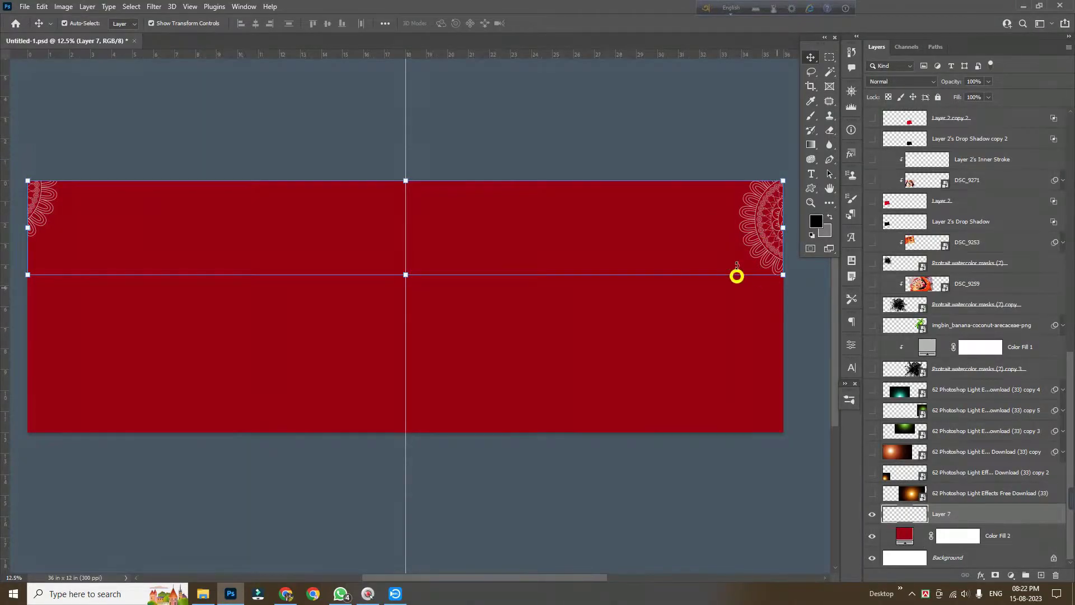
left_click(872, 494)
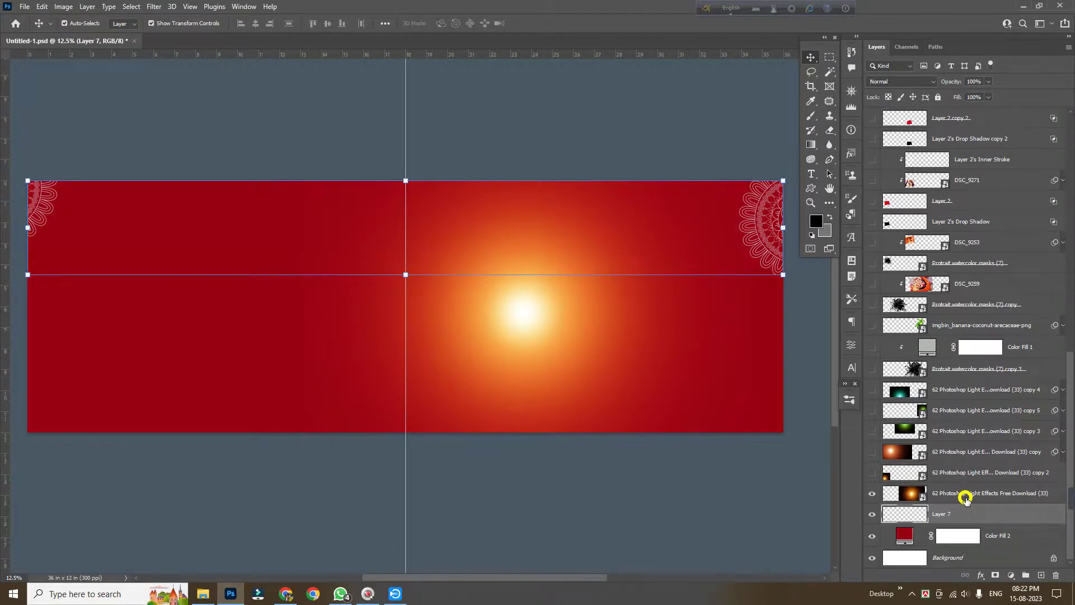
left_click(872, 472)
left_click(872, 451)
left_click(872, 430)
left_click(872, 413)
left_click(872, 410)
left_click(872, 390)
left_click(872, 412)
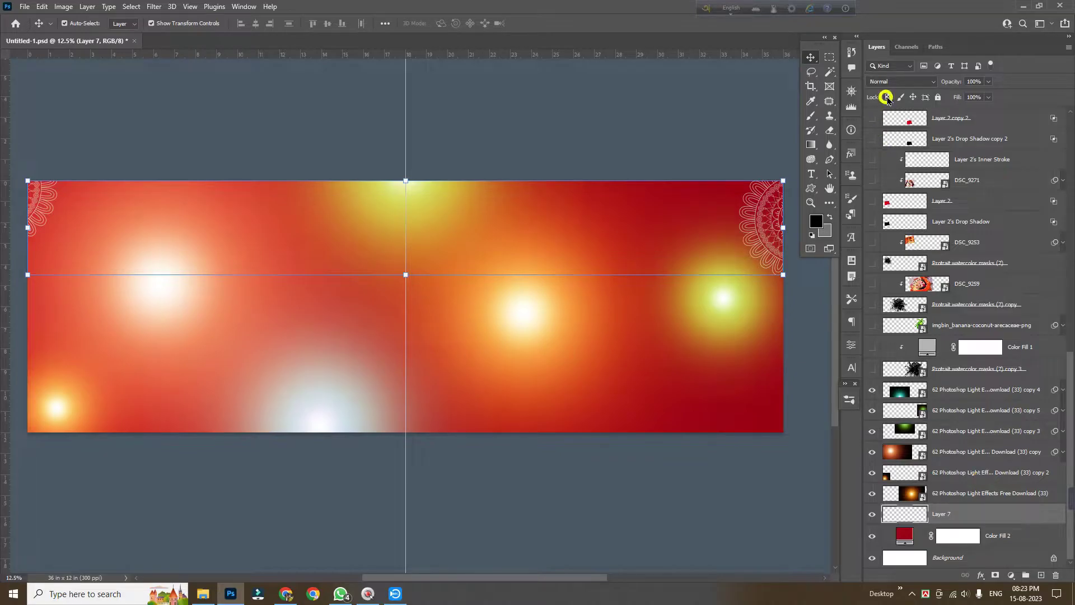
- Switch the original 62 Photoshop Light Effects Free Download (33) layer to Normal blending for comparison, and return it to Screen
left_click(962, 493)
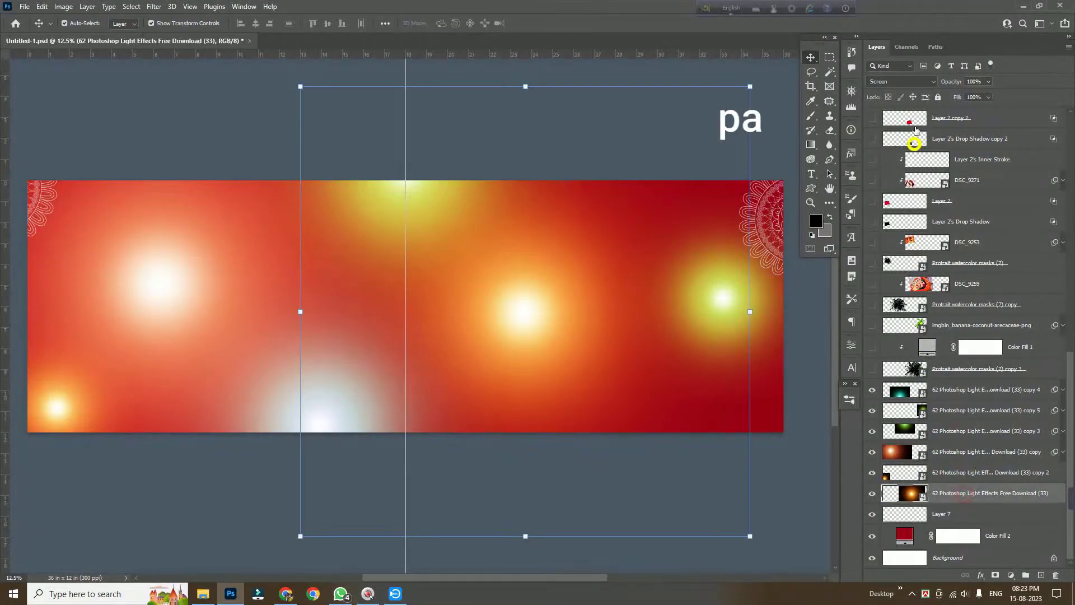
left_click(909, 81)
left_click(899, 91)
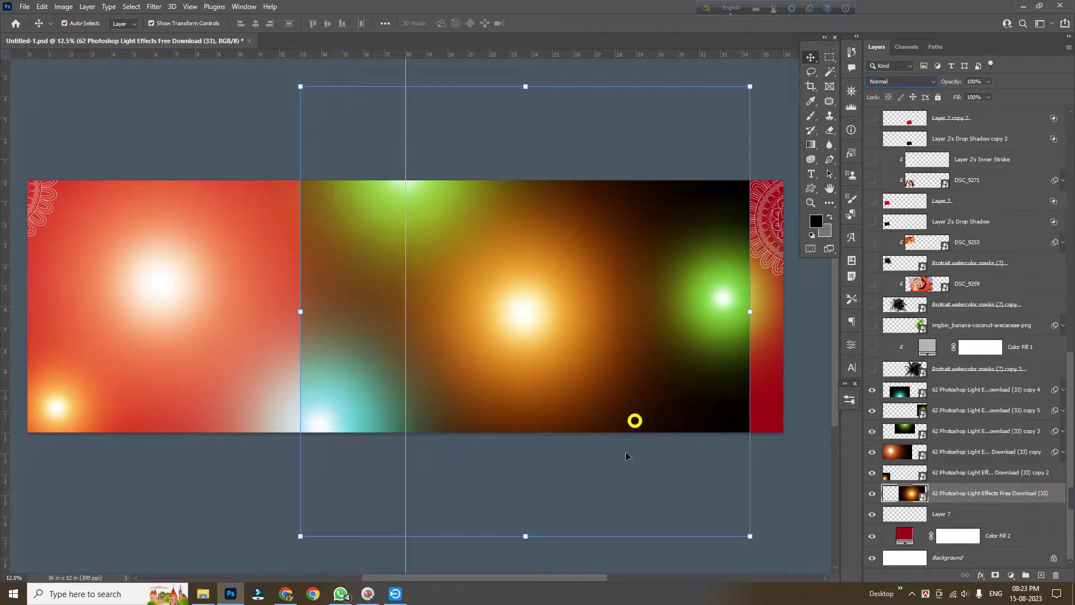
left_click(907, 83)
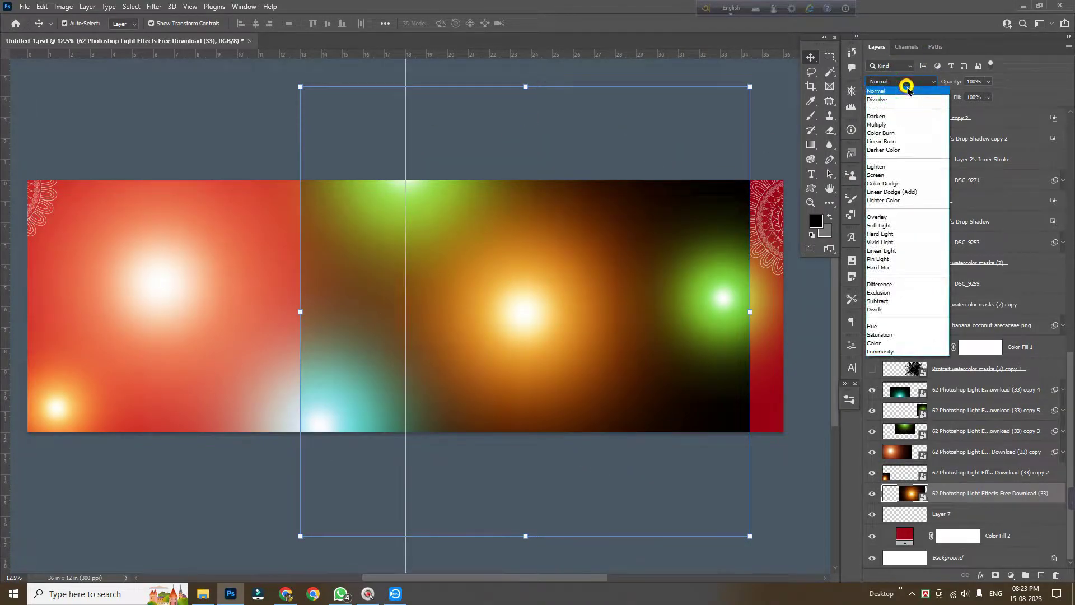
left_click(877, 175)
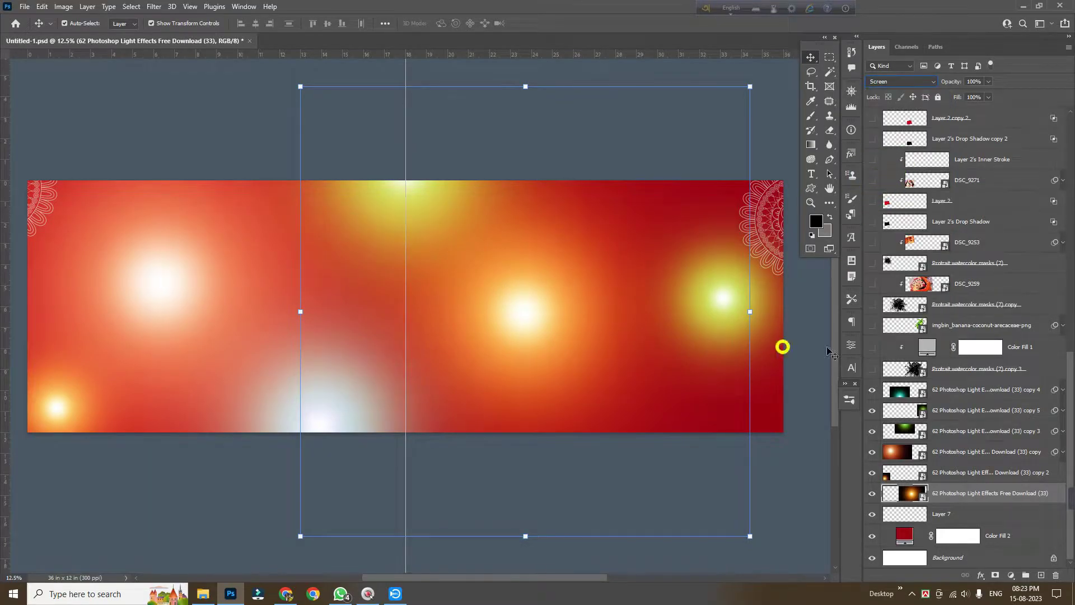
left_click(646, 154)
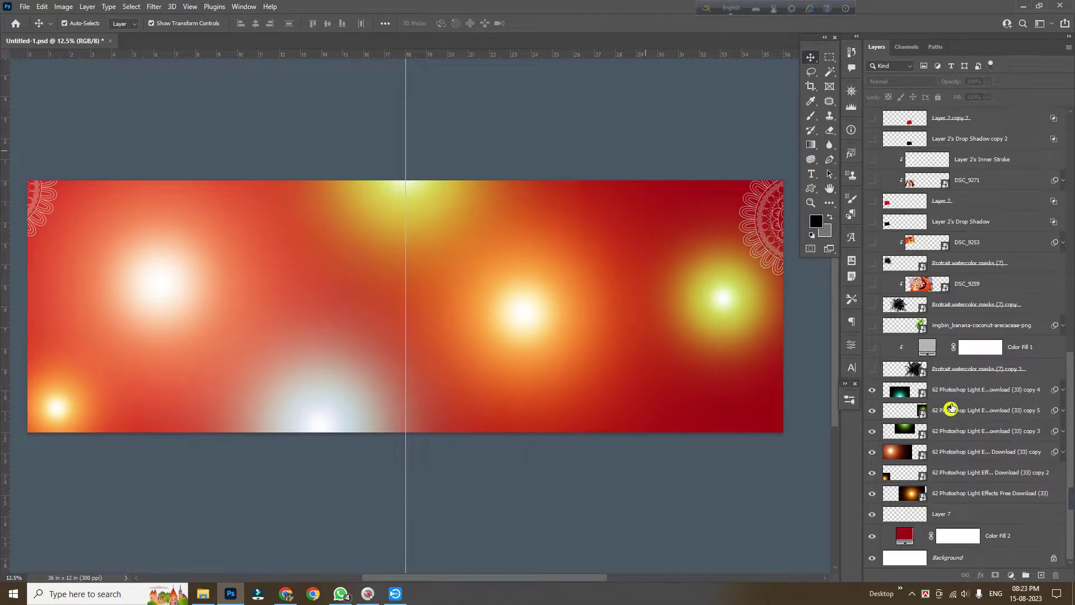
- Show the Protrait watercolor masks (7) copy 3 layer and its clipped Color Fill 1, and inspect the fill's colour
left_click(872, 369)
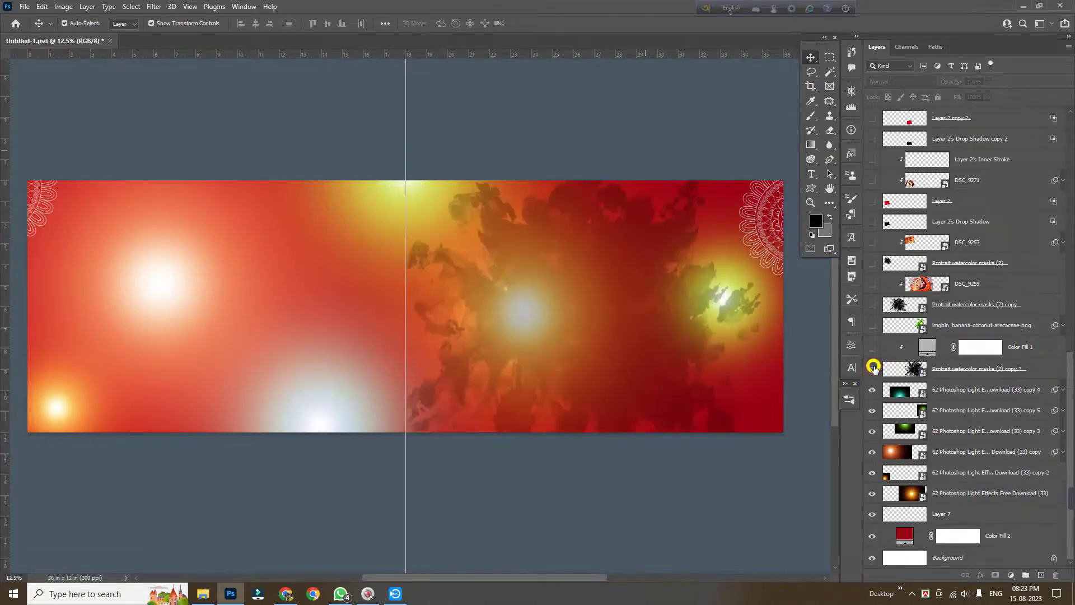
left_click(951, 369)
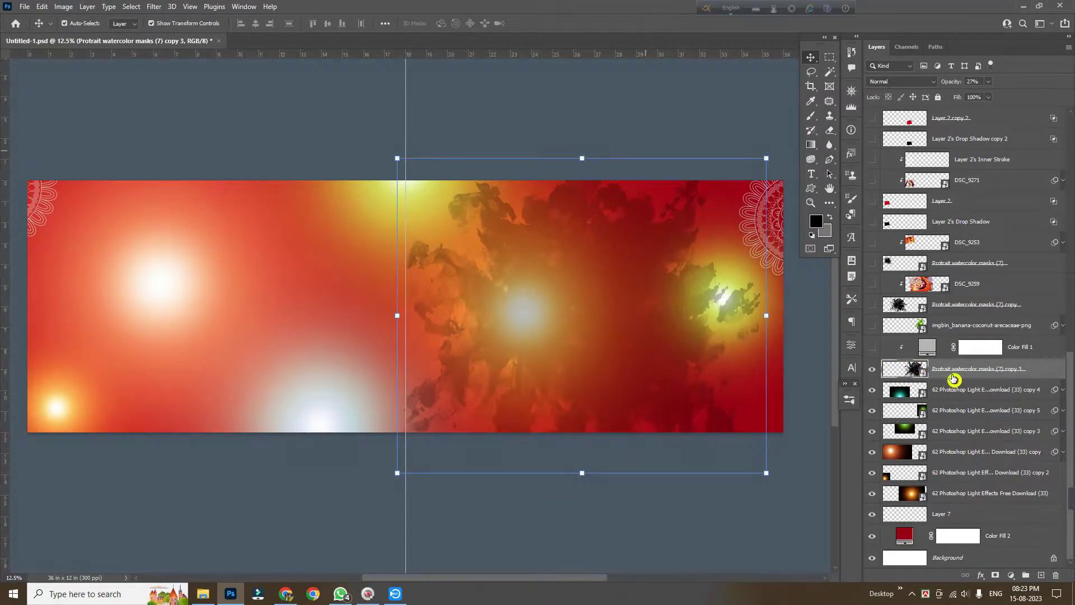
left_click(872, 347)
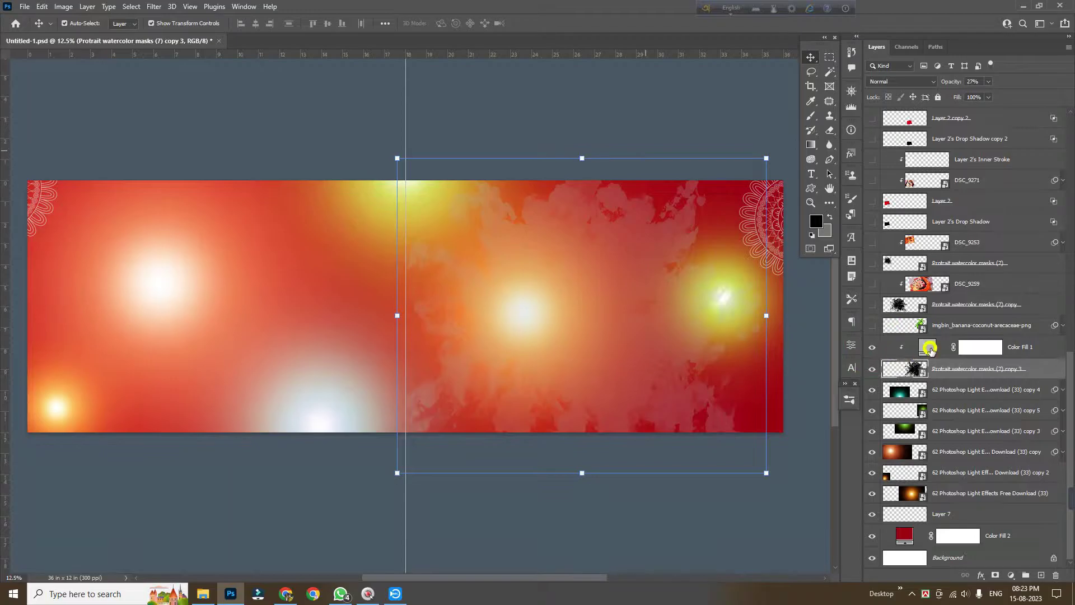
double_click(930, 348)
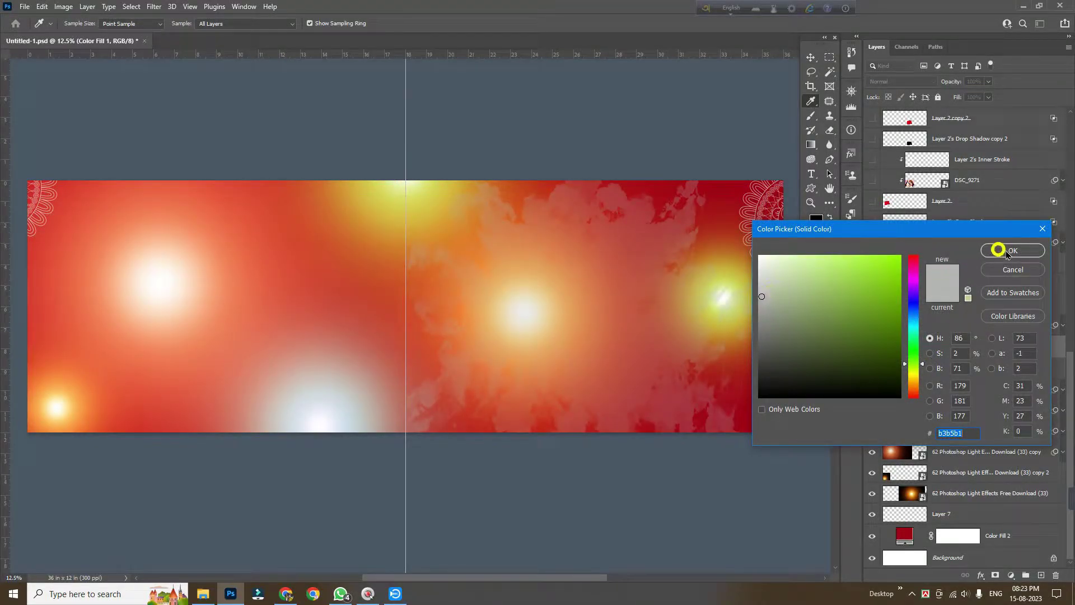
left_click(1043, 228)
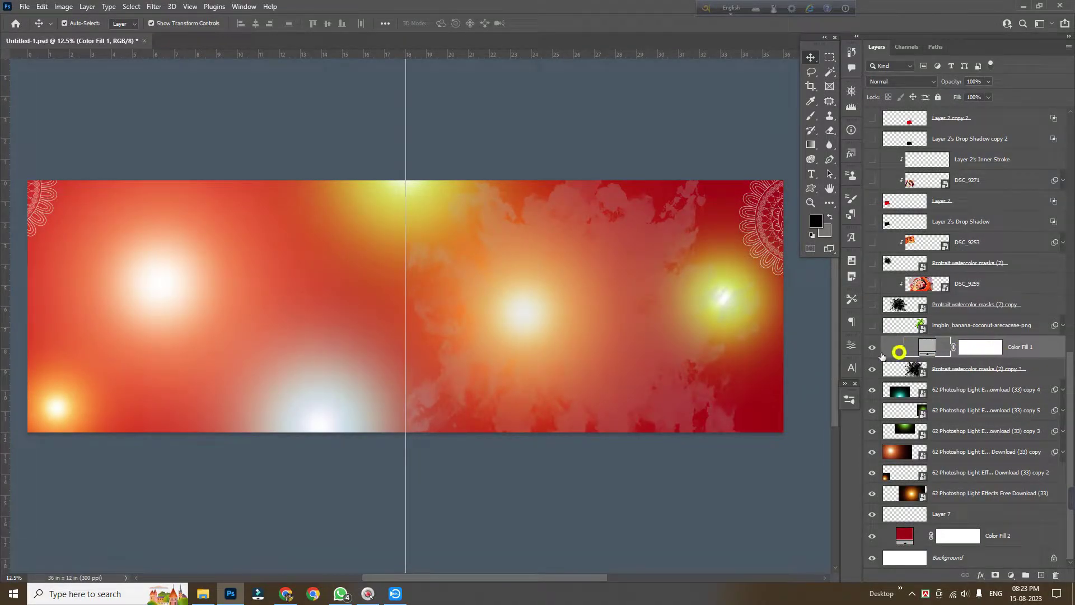
- Show the banana tree layer and the two black watercolor mask layers, Protrait watercolor masks (7) copy and Protrait watercolor masks (7)
left_click(875, 326)
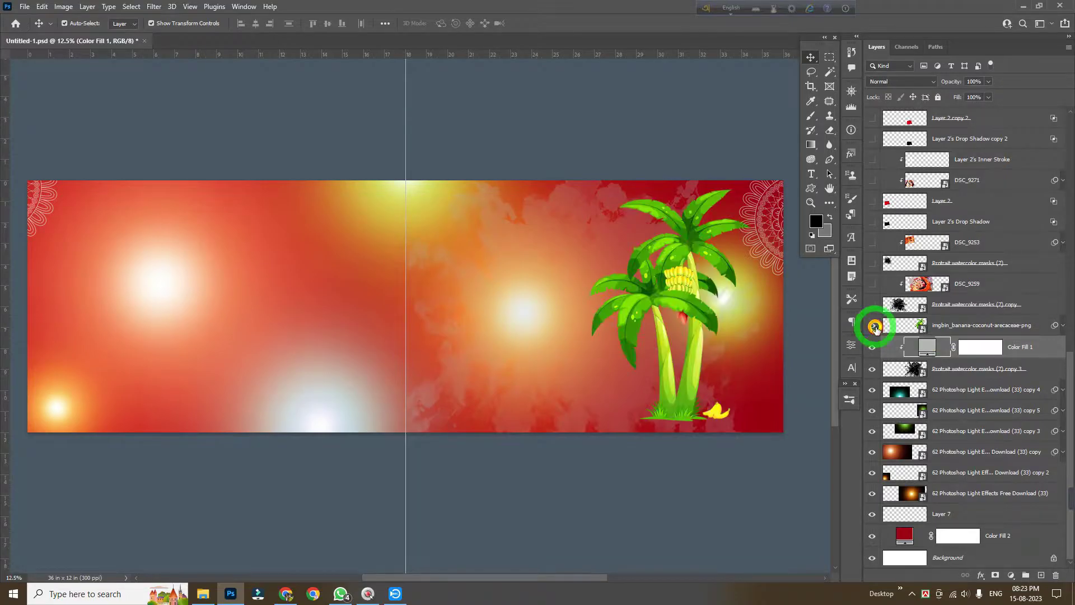
left_click(664, 308)
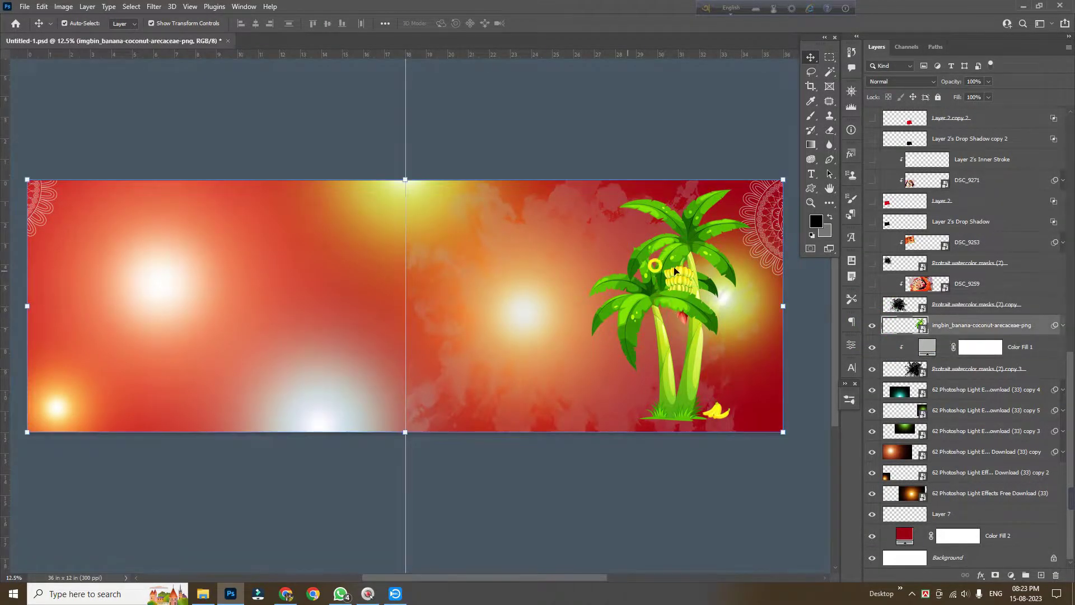
left_click(872, 305)
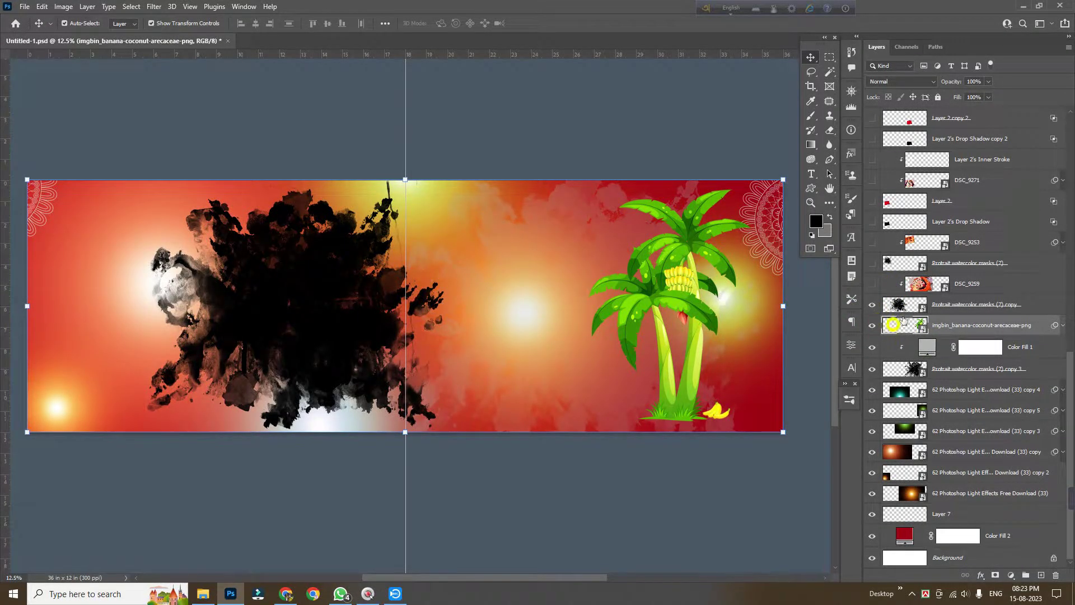
left_click(871, 262)
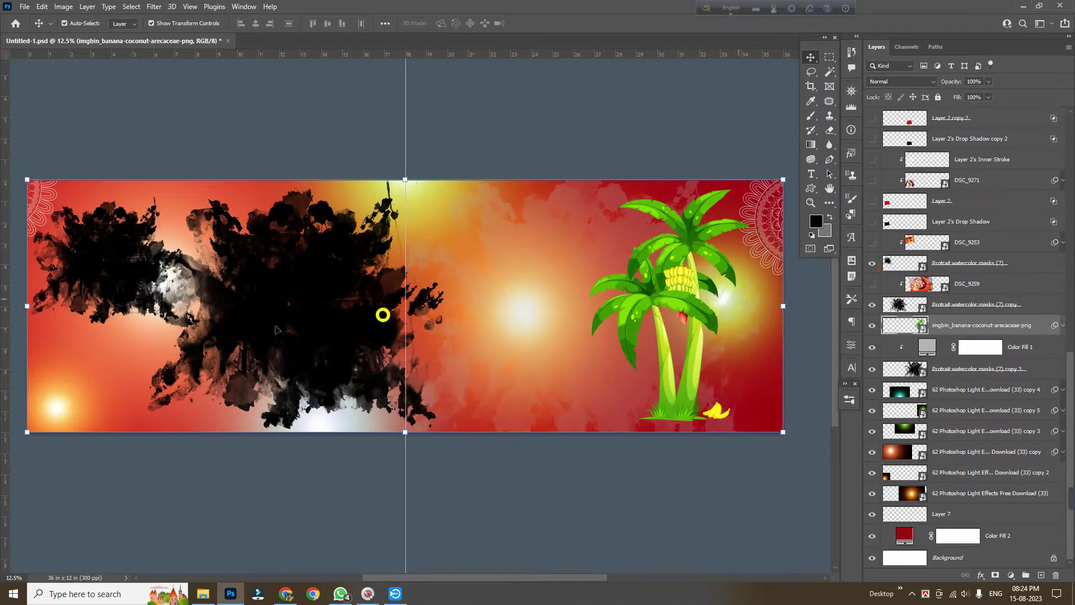
left_click(109, 261)
- Show the first photo frame by making Layer 2's Drop Shadow, Layer 2 and Layer 2's Inner Stroke visible
left_click(871, 222)
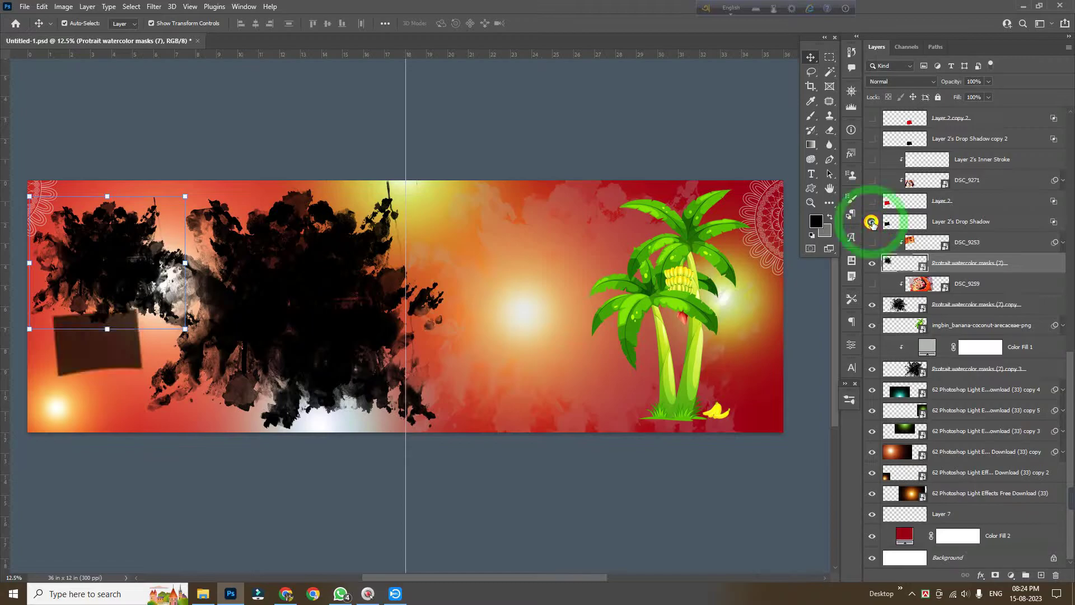
left_click(872, 200)
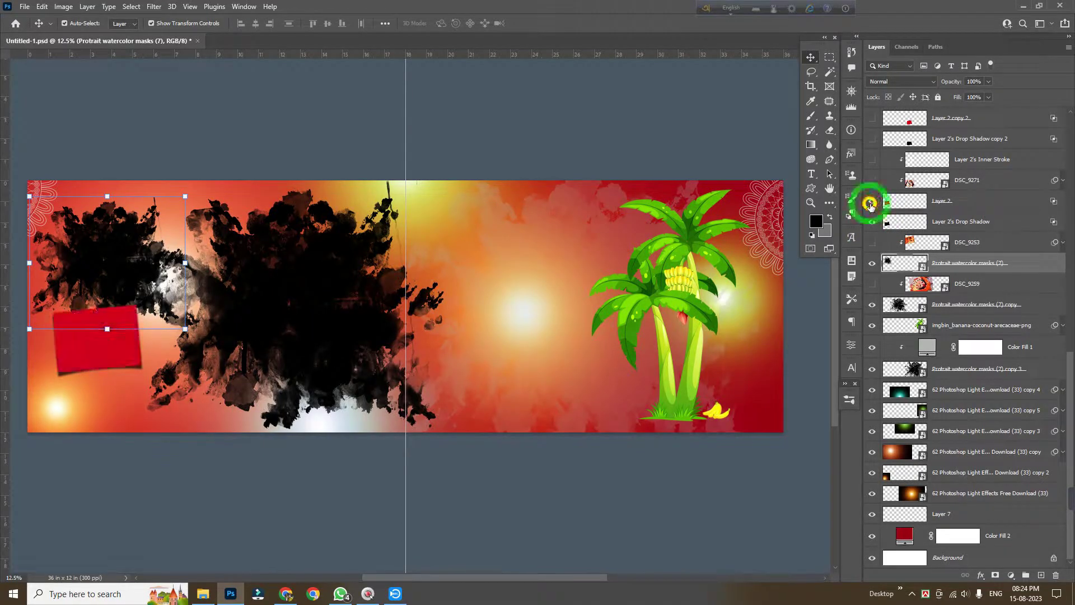
left_click(871, 159)
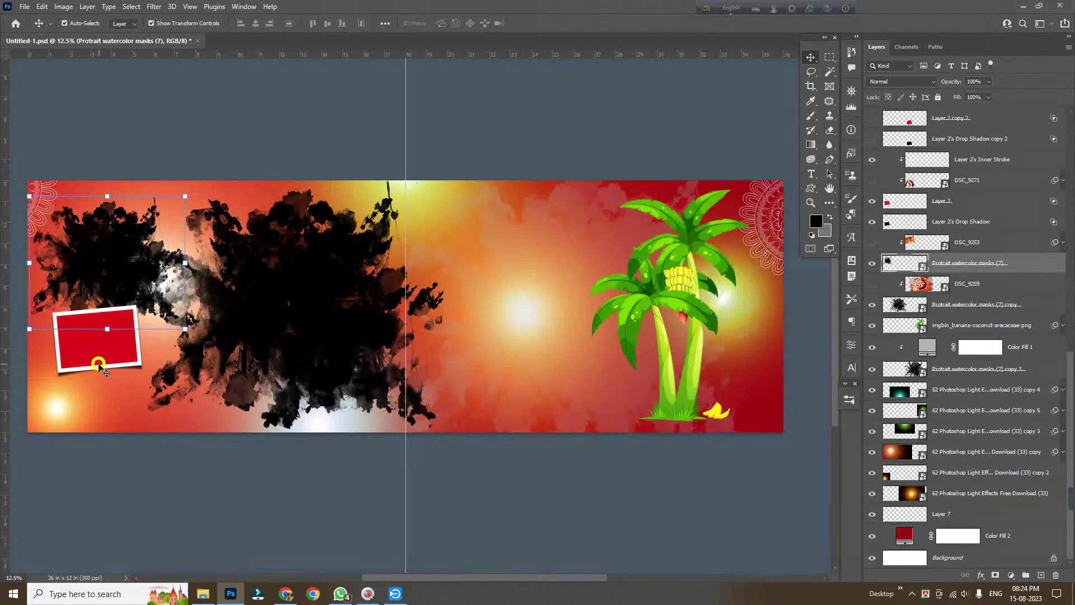
- Show the second photo frame by making Layer 2's Drop Shadow copy 2, Layer 2 copy 2 and Inner Stroke copy 2 visible
scroll(893, 188, "up", 3)
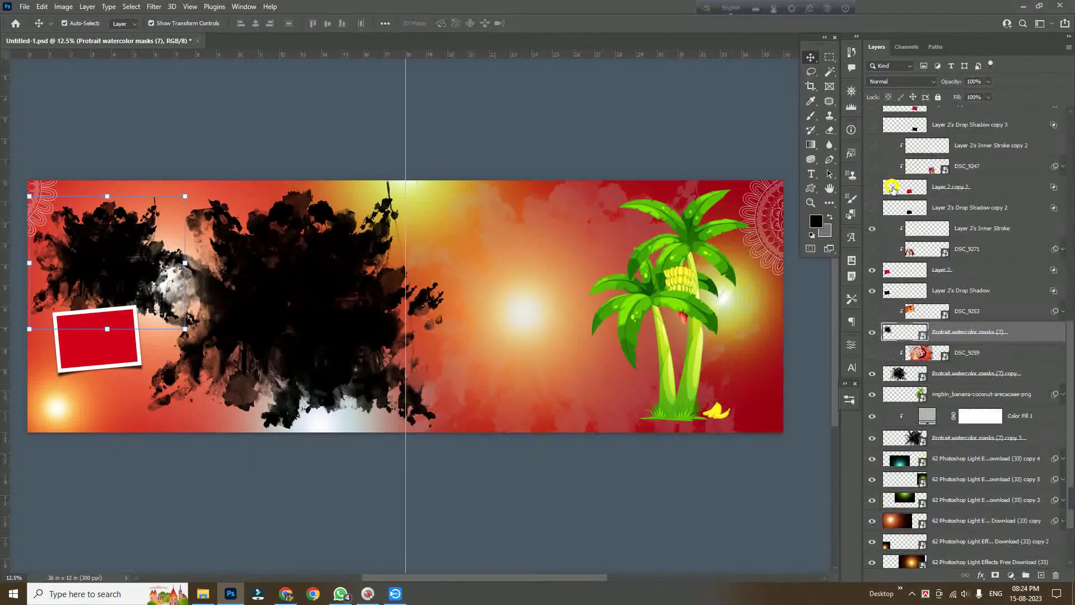
left_click(872, 209)
left_click(872, 188)
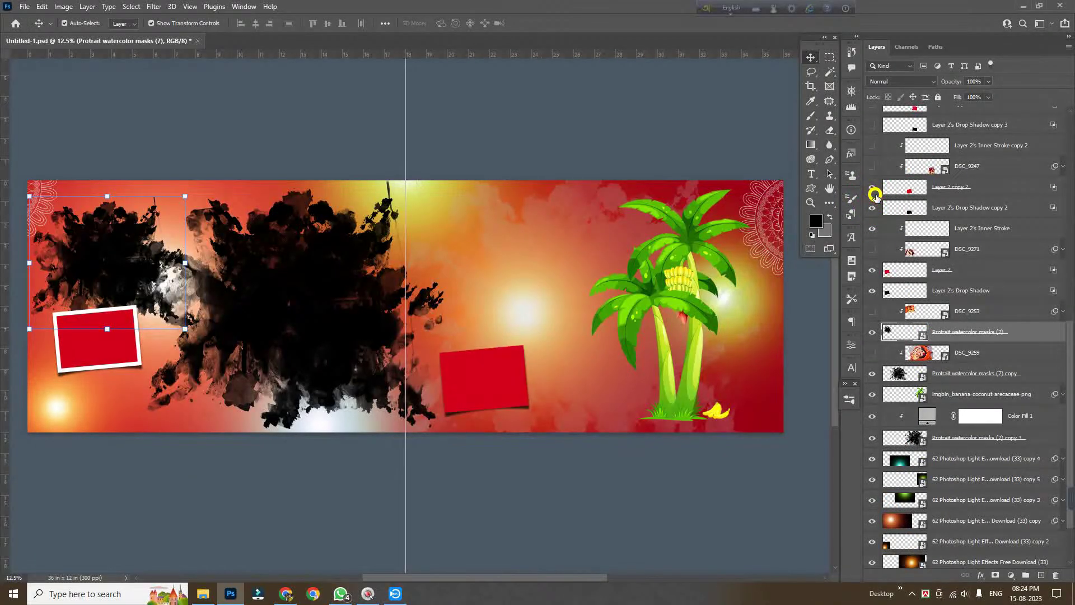
left_click(872, 145)
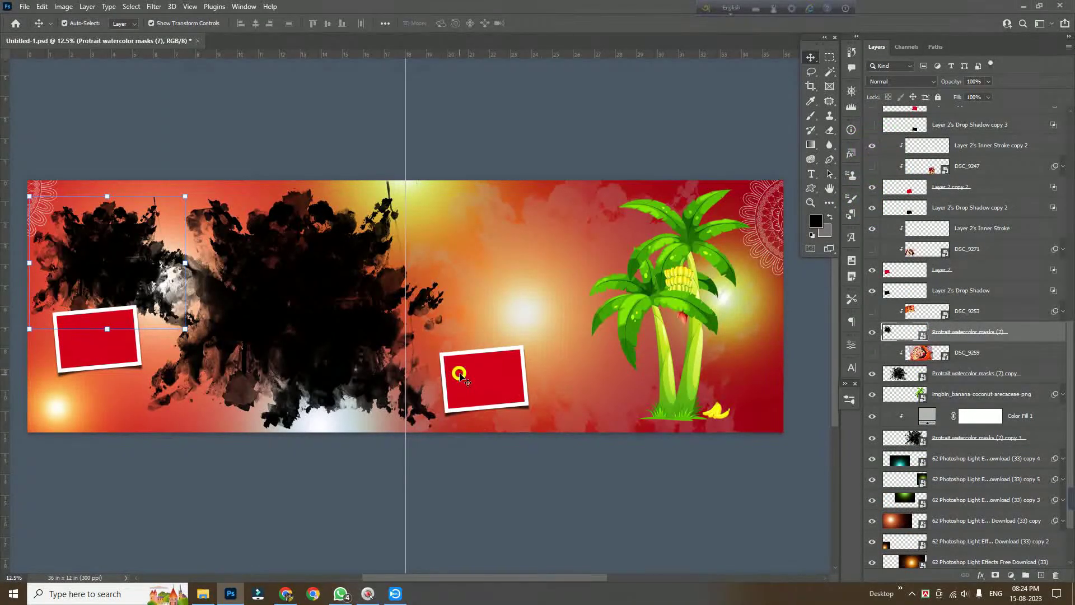
- Show the third photo frame by making Layer 2's Drop Shadow copy 3, Layer 2 copy 3 and Inner Stroke copy 3 visible
scroll(904, 215, "up", 4)
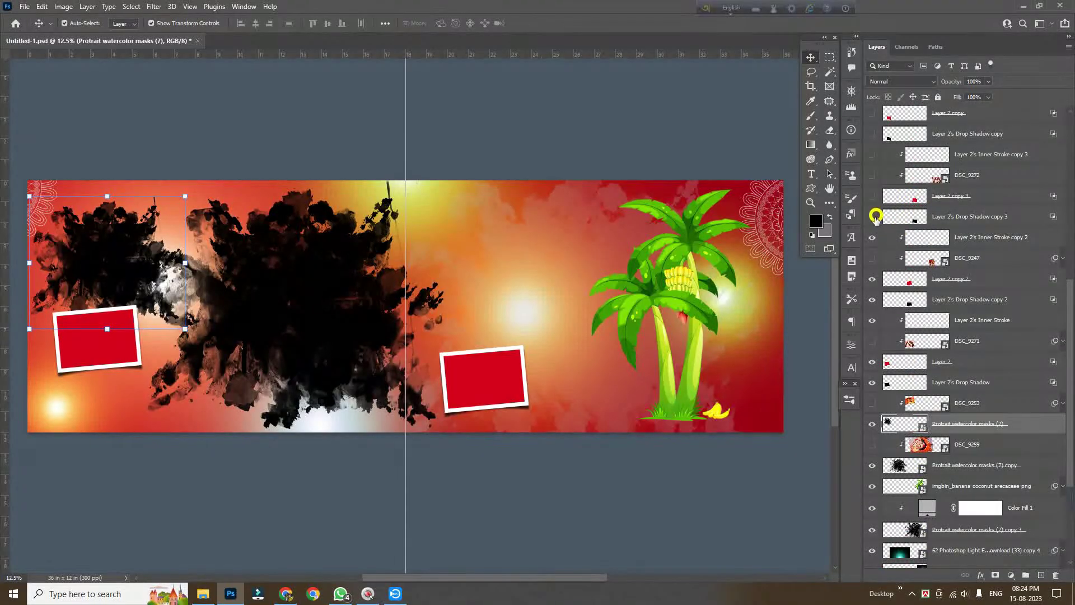
left_click(873, 217)
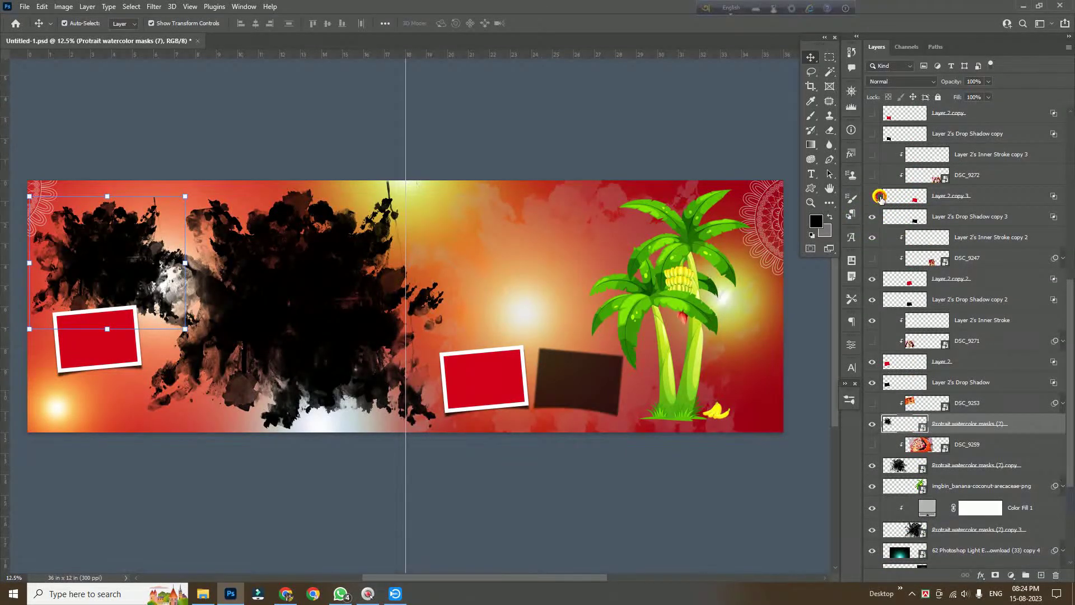
left_click(876, 197)
left_click(876, 155)
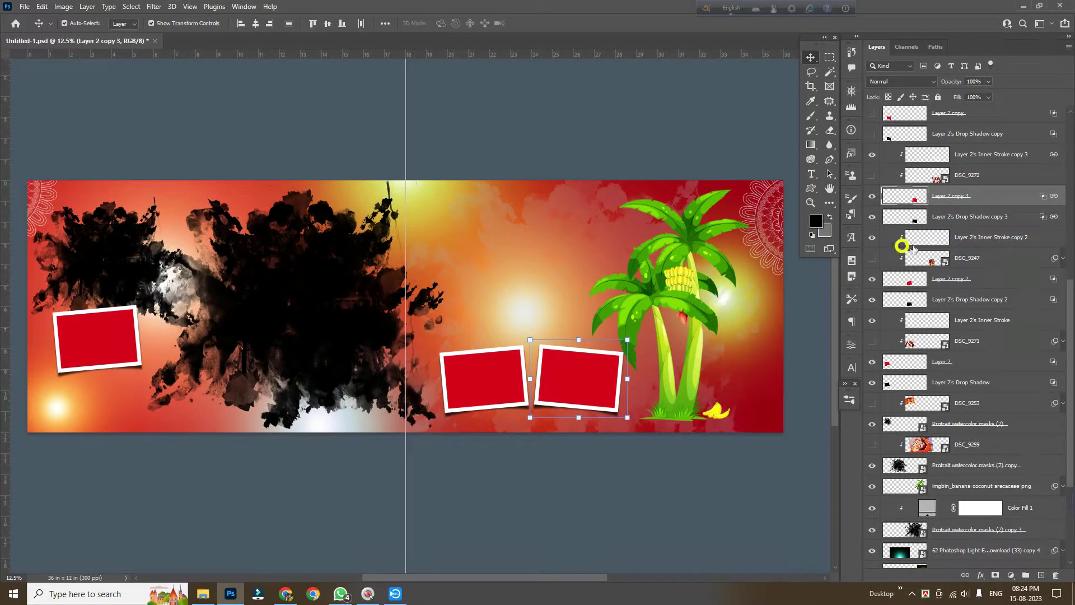
- Show the fourth photo frame by making Layer 2's Drop Shadow copy, Layer 2 copy and Layer 2's Inner Stroke copy visible
scroll(902, 240, "up", 3)
left_click(875, 227)
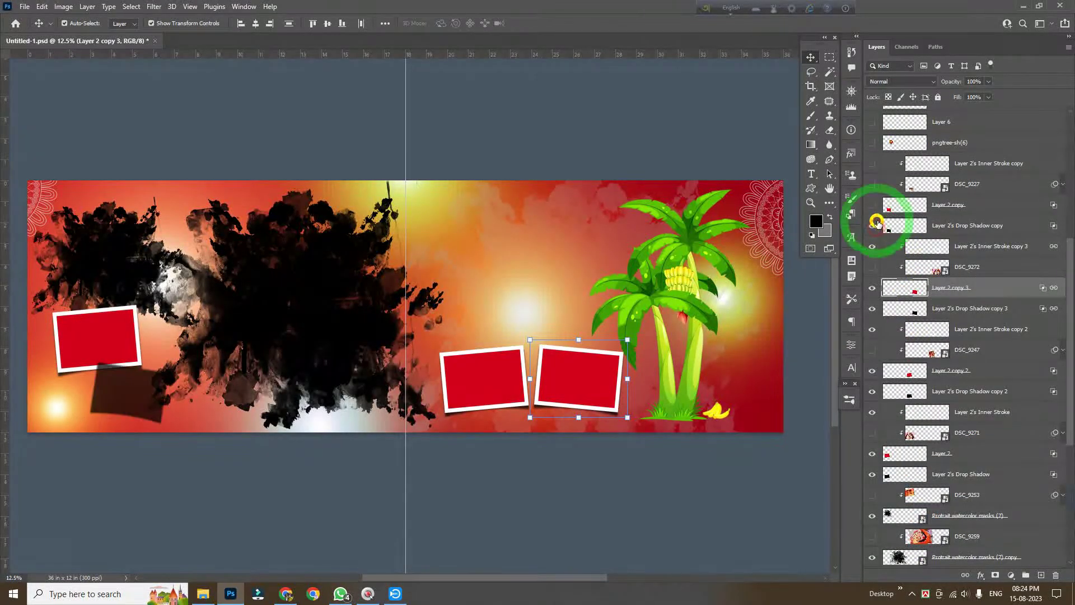
left_click(875, 201)
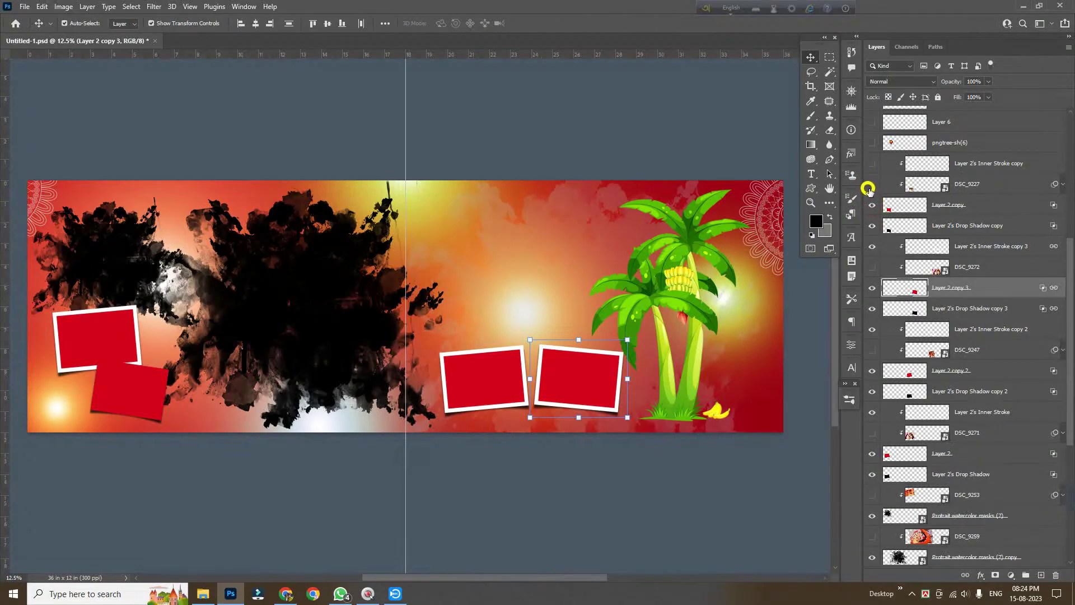
left_click(872, 163)
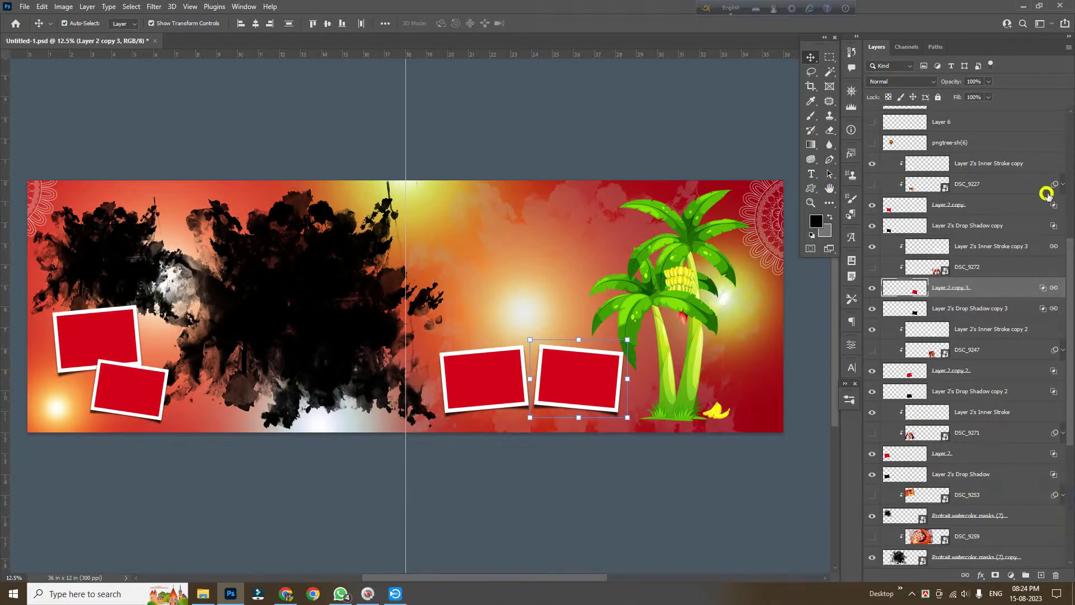
- Show the round wedding emblem layer pngtree-sh(6) and the small pot decoration on Layer 6
scroll(1001, 232, "up", 3)
left_click(880, 234)
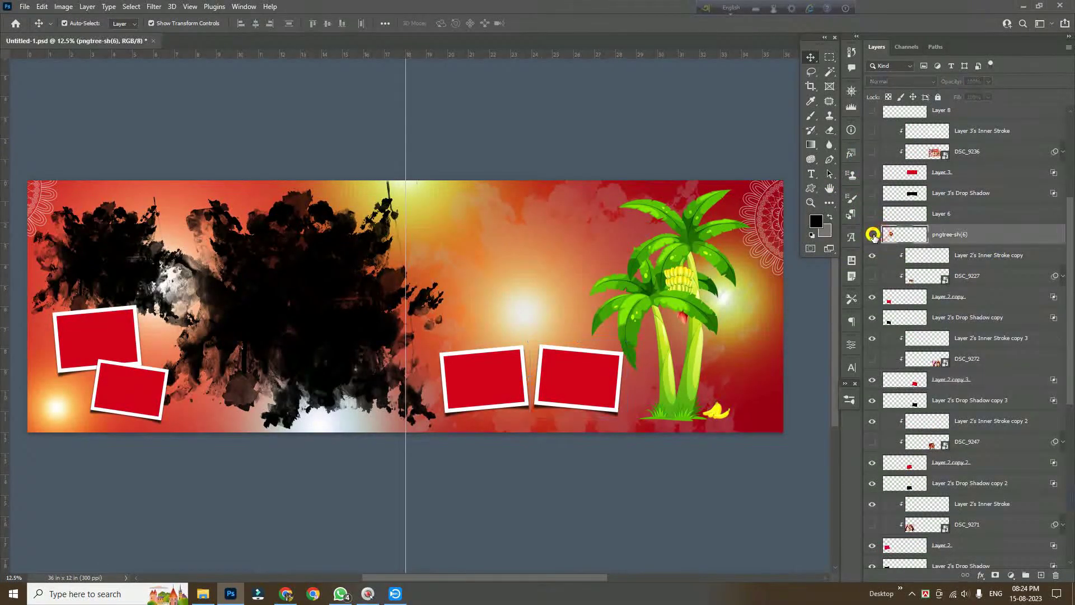
left_click(872, 235)
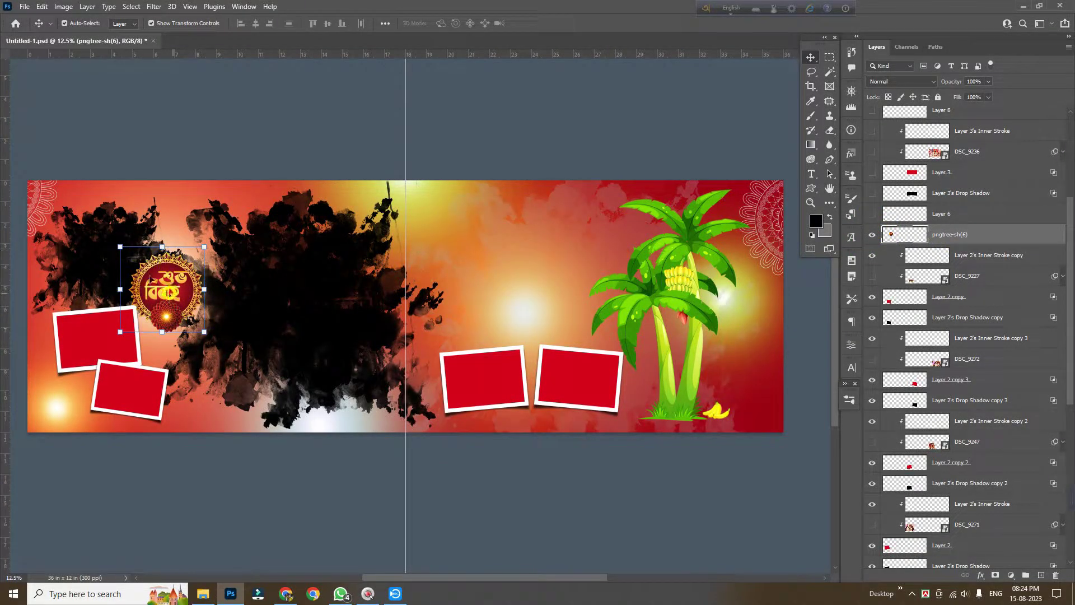
left_click(871, 217)
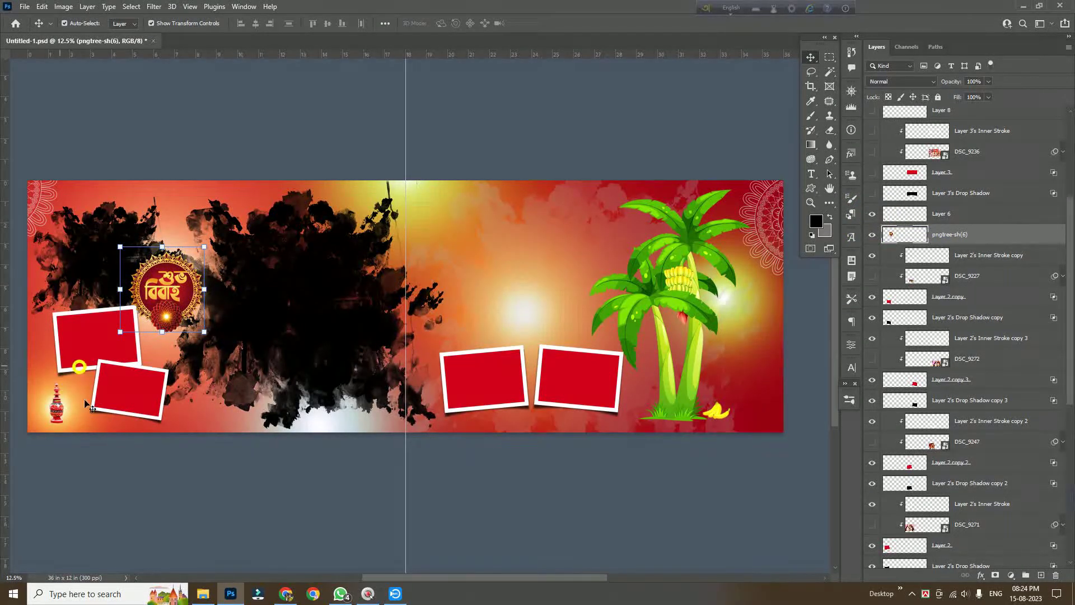
- Show the wide photo frame by making Layer 3's Drop Shadow, Layer 3 and Layer 3's Inner Stroke visible
left_click(874, 196)
left_click(872, 171)
left_click(871, 130)
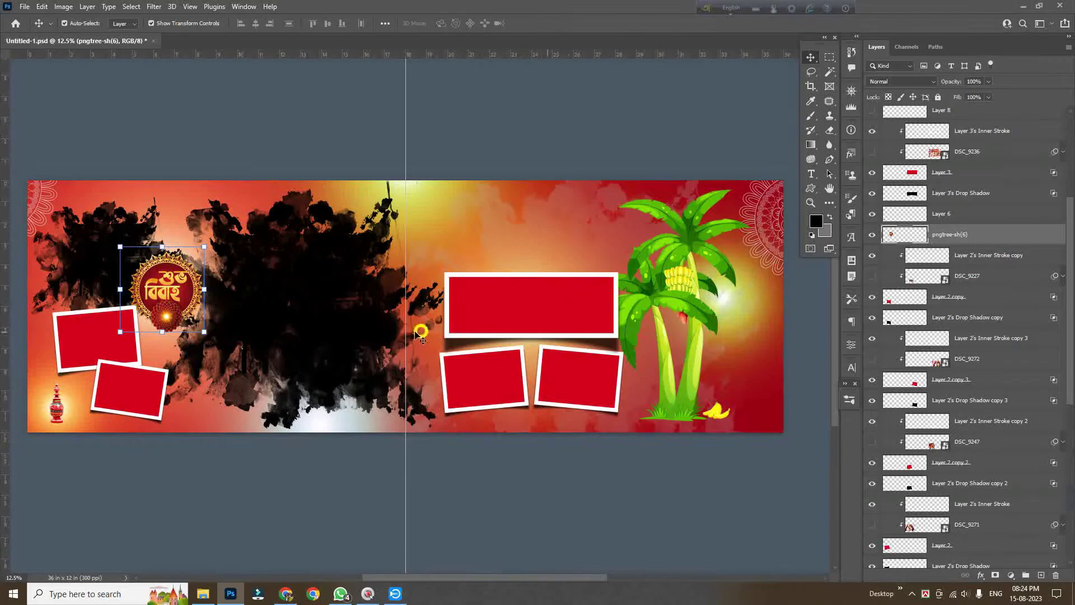
- Show the decorative layers Layer 8, pngwing.com, Group 1 and Layer 10 with the mandala, couple, swastika ornament and wedding title
scroll(896, 241, "up", 5)
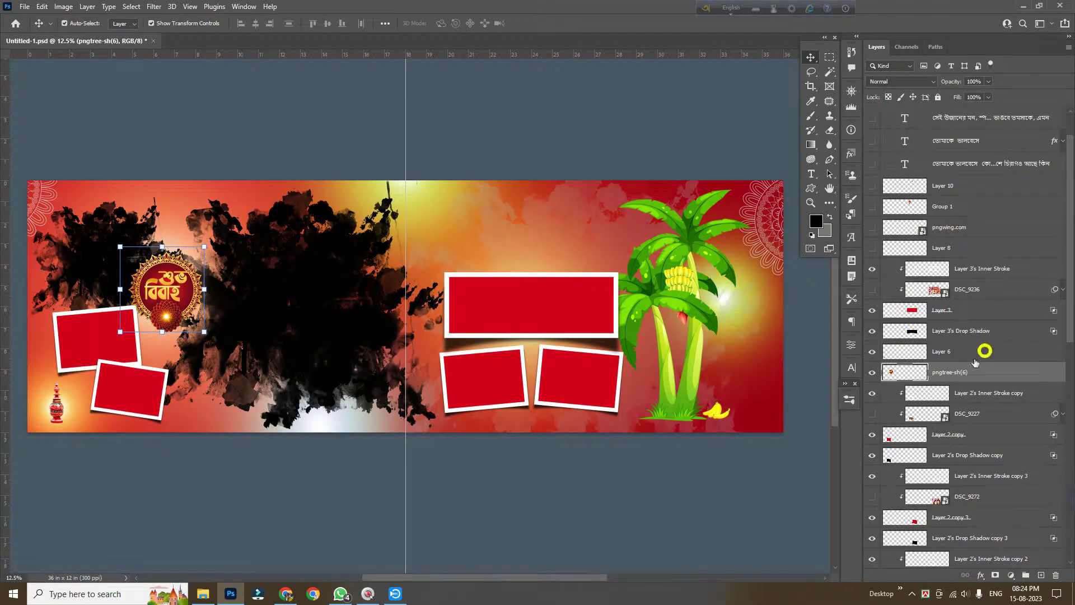
left_click(875, 247)
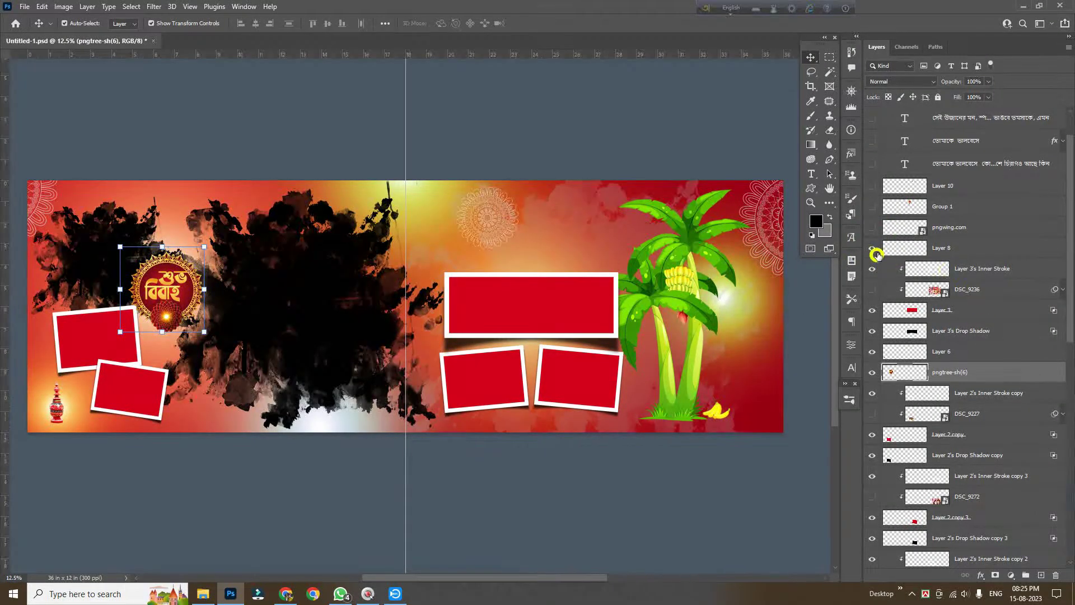
left_click(872, 227)
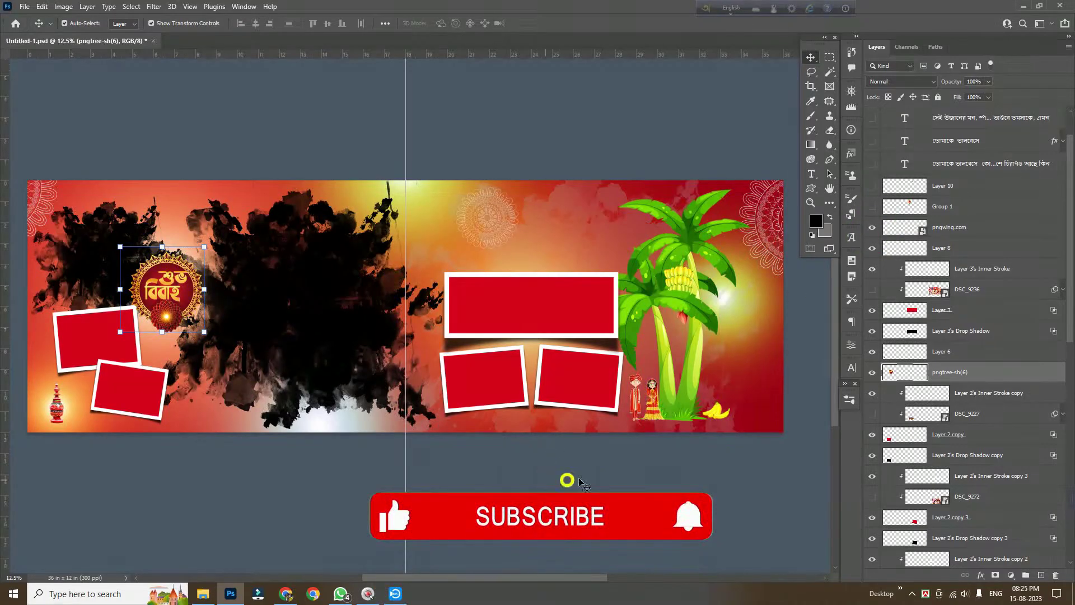
left_click(873, 212)
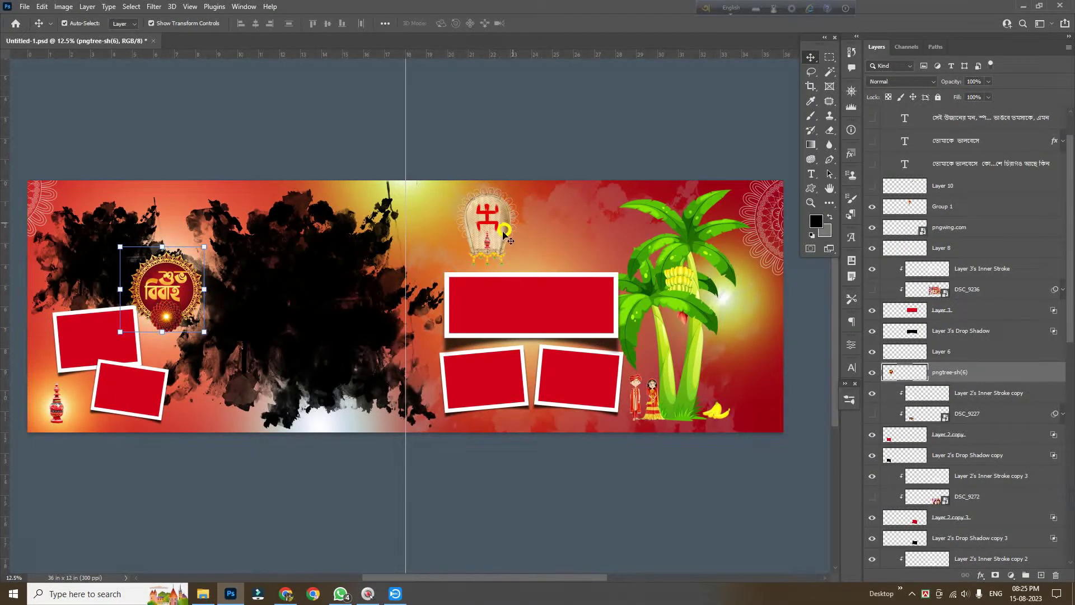
left_click(873, 187)
left_click(872, 187)
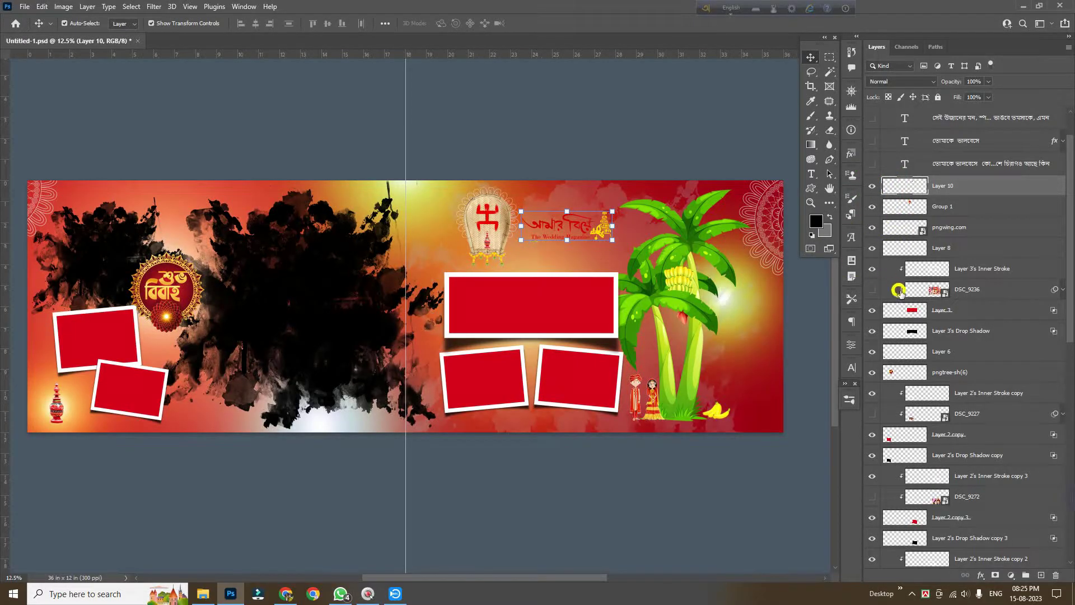
- Show all five Bengali text layers above Layer 10
scroll(902, 291, "up", 2)
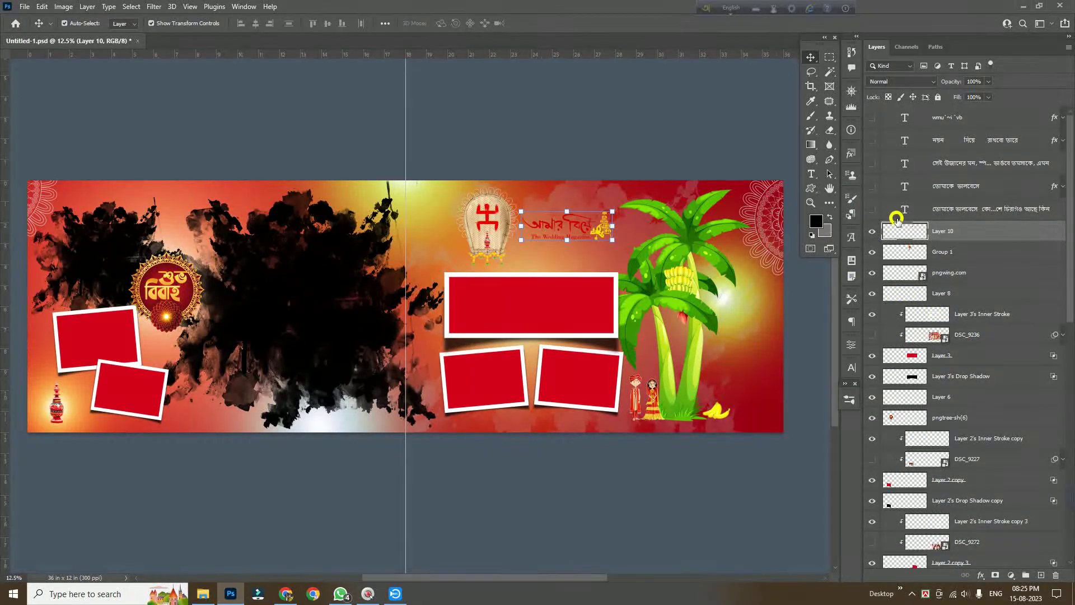
left_click(871, 209)
left_click(872, 186)
left_click(872, 163)
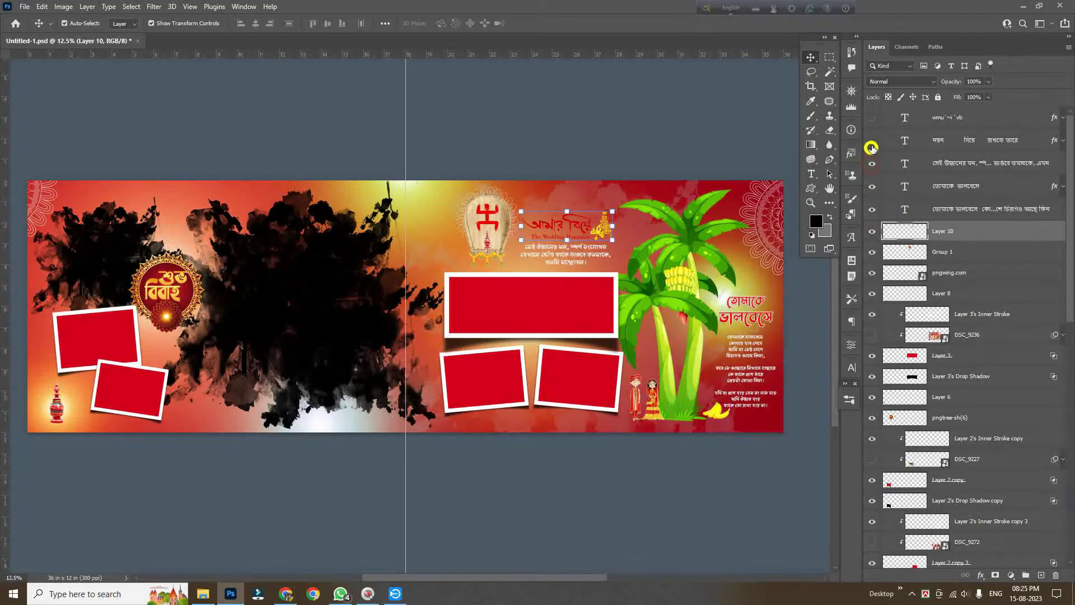
left_click(872, 140)
left_click(871, 117)
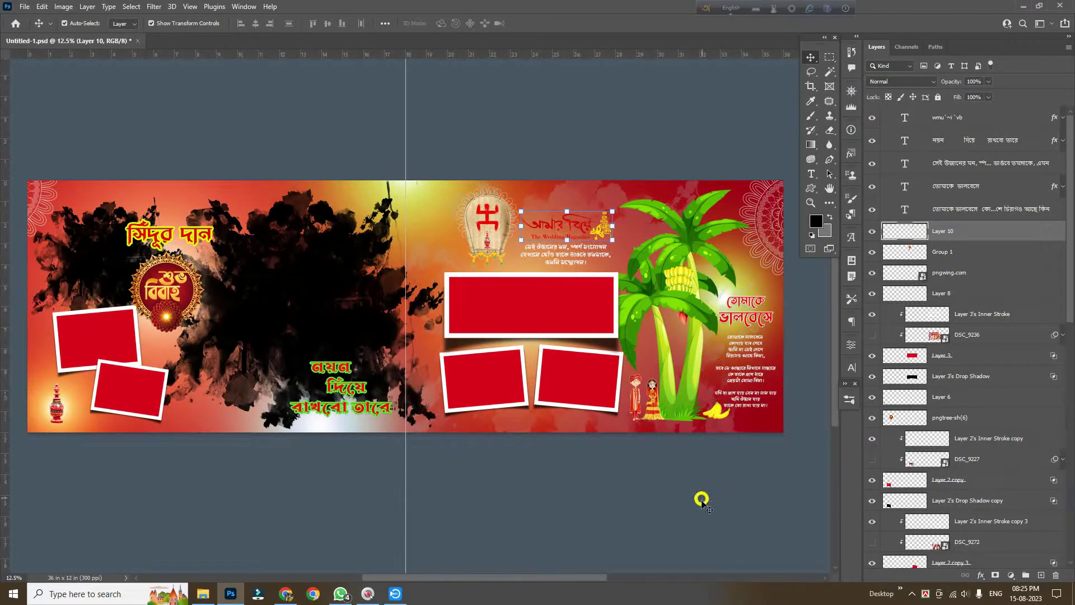
- Move the green নয়ন দিয়ে রাখবো তারে text slightly down and left, and the yellow সিঁদুর দান title slightly up
left_click(337, 414)
left_click_drag(330, 409, 329, 415)
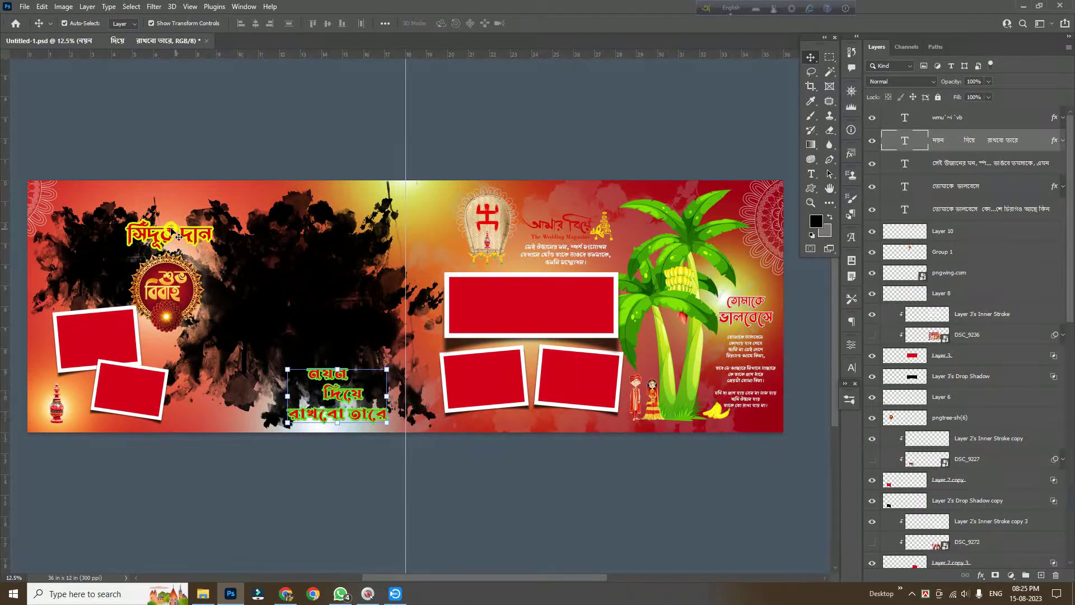
left_click_drag(185, 236, 186, 232)
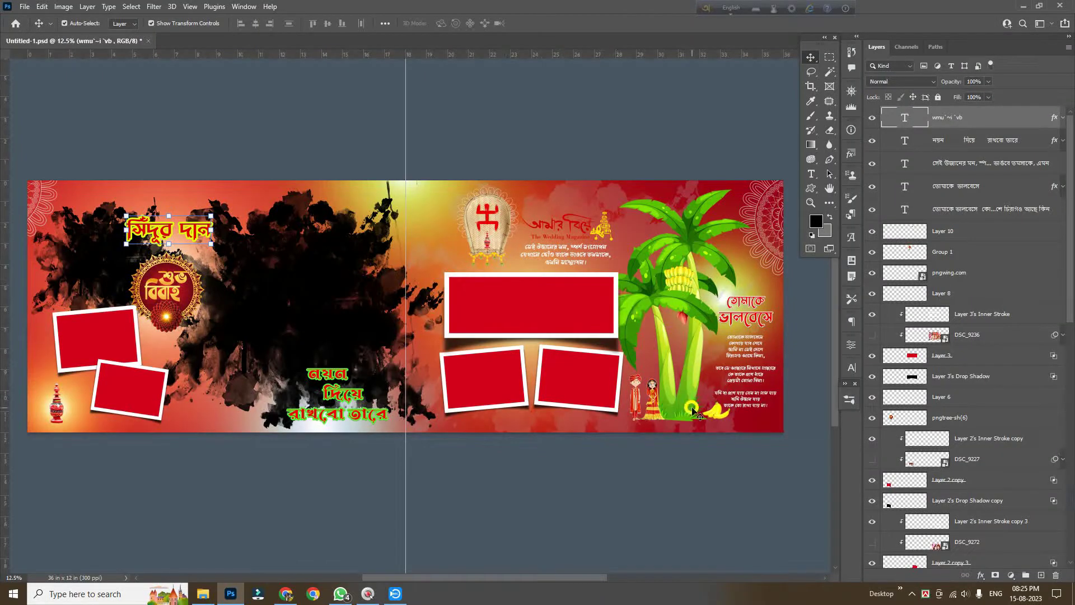
- Show the clipped photos DSC_9236, DSC_9227, DSC_9272 and DSC_9247 inside their frames
left_click(873, 335)
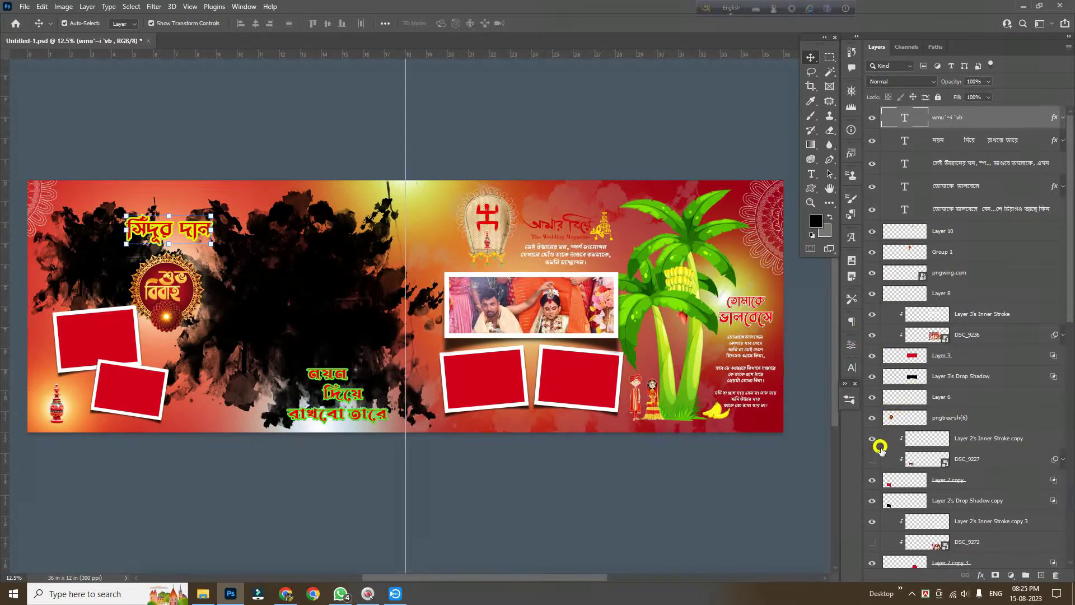
left_click(871, 463)
scroll(963, 412, "down", 4)
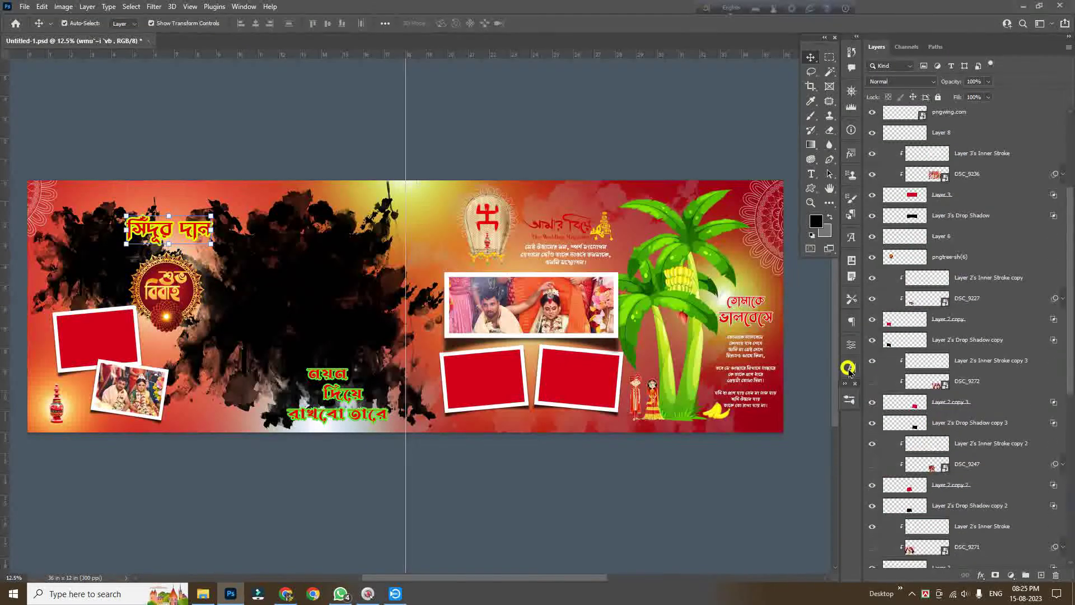
left_click(873, 385)
left_click(872, 464)
- Show the framed photo DSC_9271 and the watercolor-masked portraits DSC_9253 and DSC_9259, leaving no layer selected
scroll(955, 446, "down", 3)
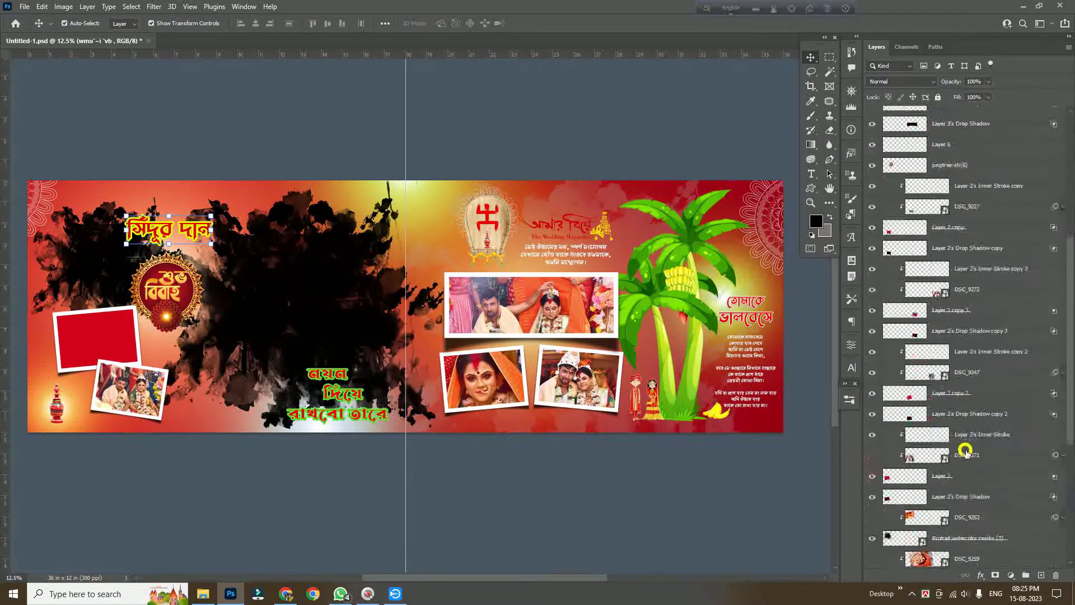
left_click(872, 432)
scroll(872, 431, "down", 3)
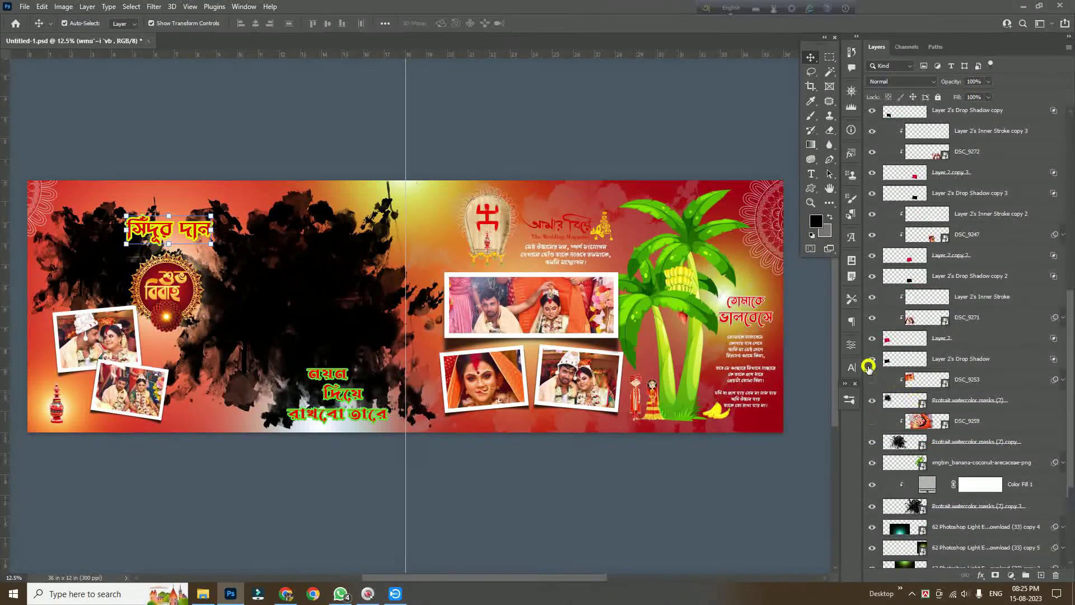
left_click(872, 382)
left_click(869, 424)
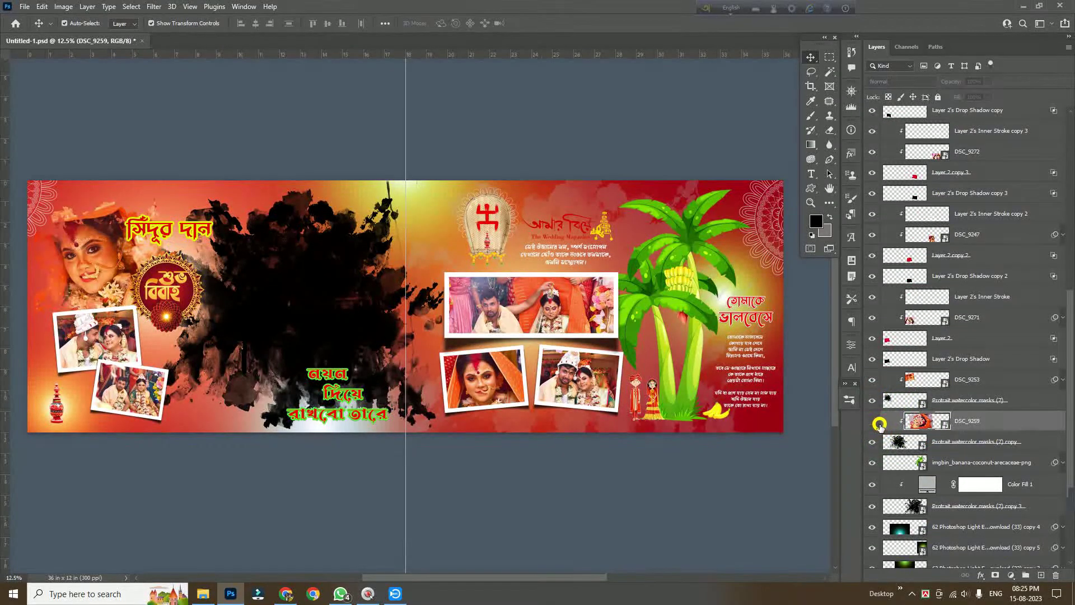
left_click(872, 425)
left_click(655, 502)
scroll(955, 463, "down", 1)
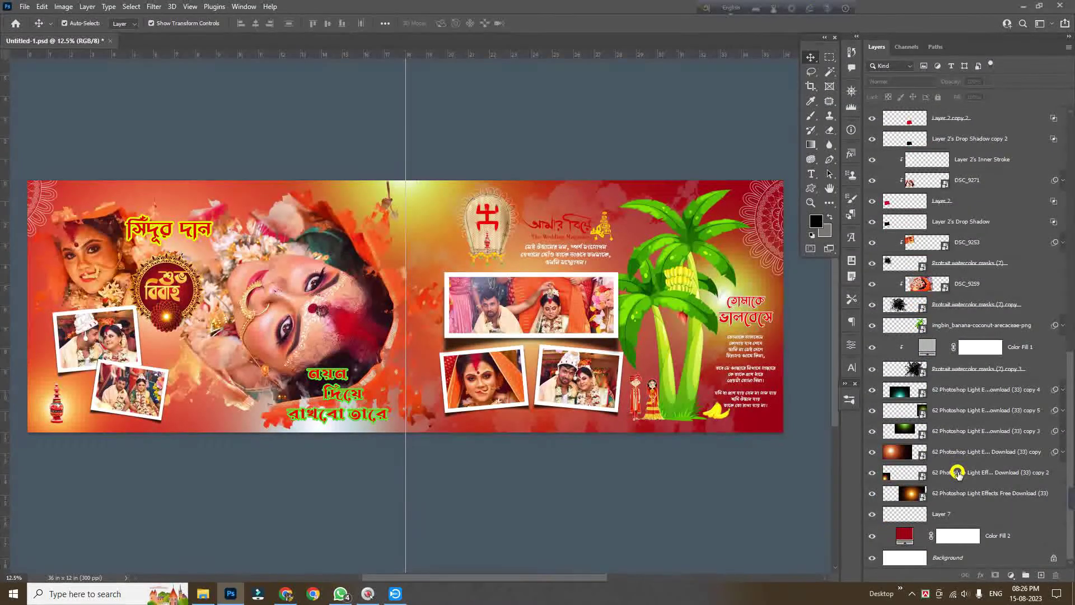